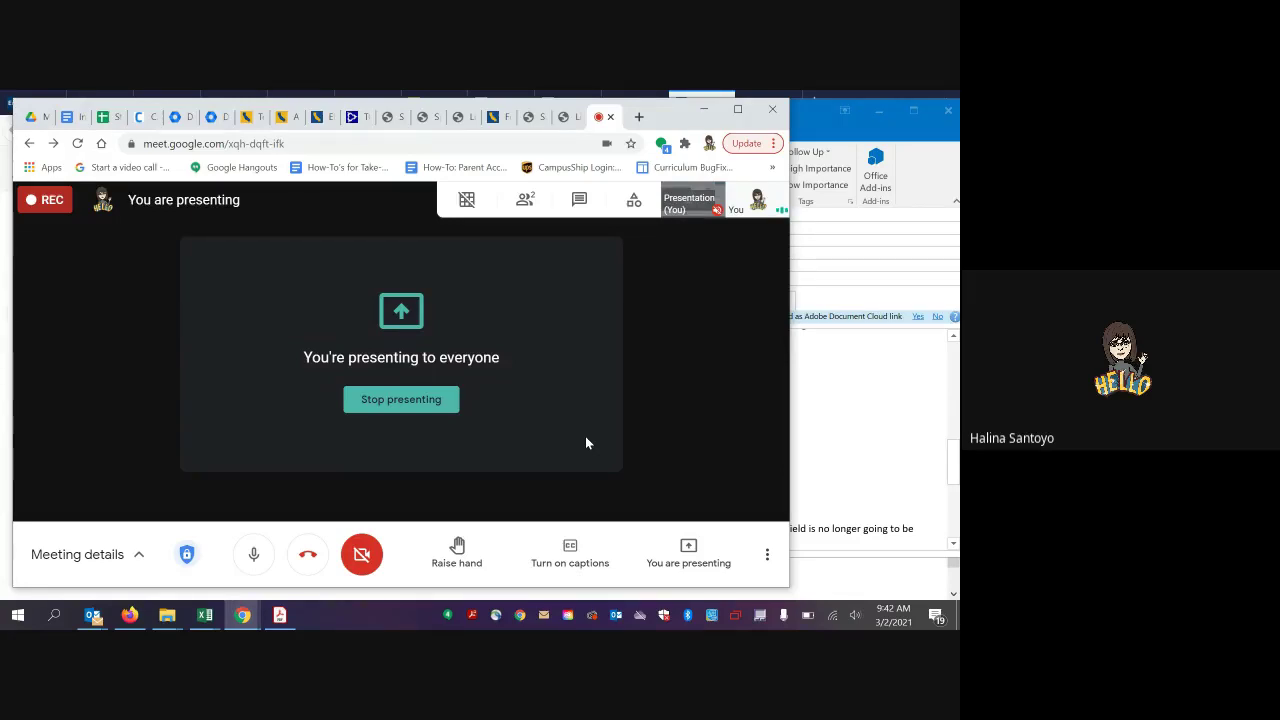
# Review the required documents and the InfoSnap registration instructions in the SIATech Registration email draft.
pyautogui.click(838, 403)
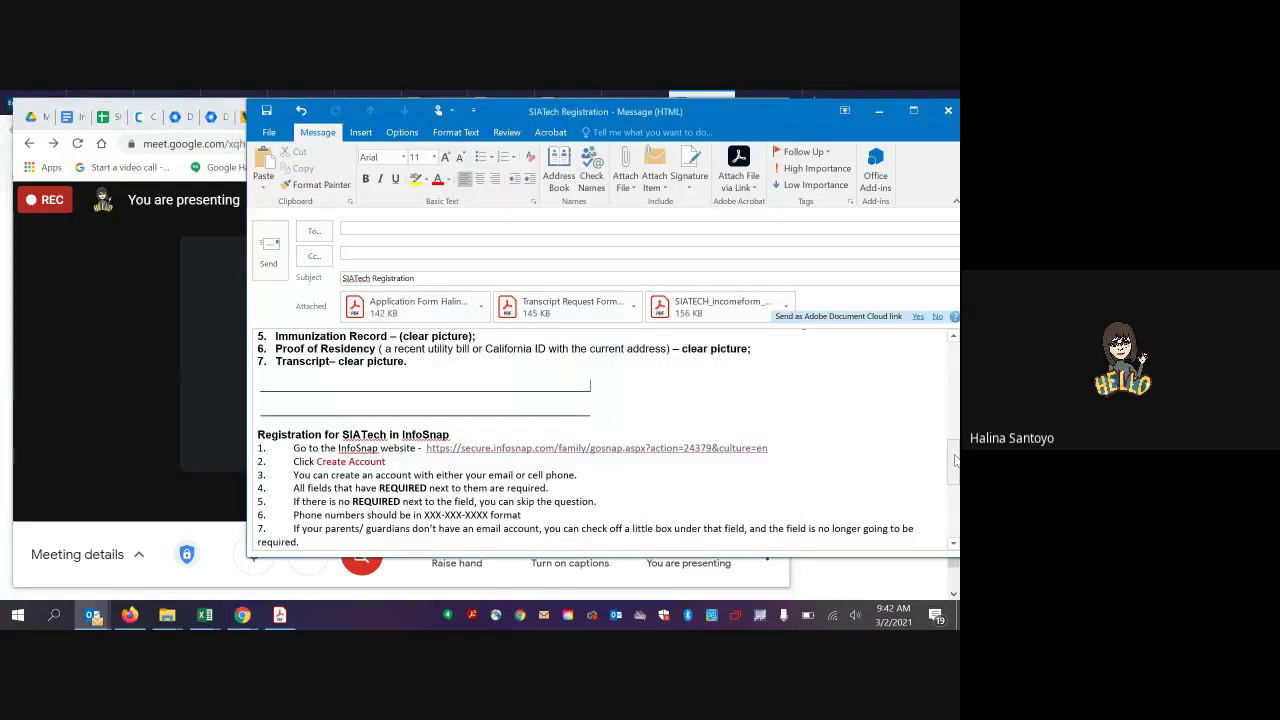
pyautogui.moveTo(955, 460)
pyautogui.mouseDown()
pyautogui.moveTo(955, 345)
pyautogui.moveTo(957, 436)
pyautogui.mouseUp()
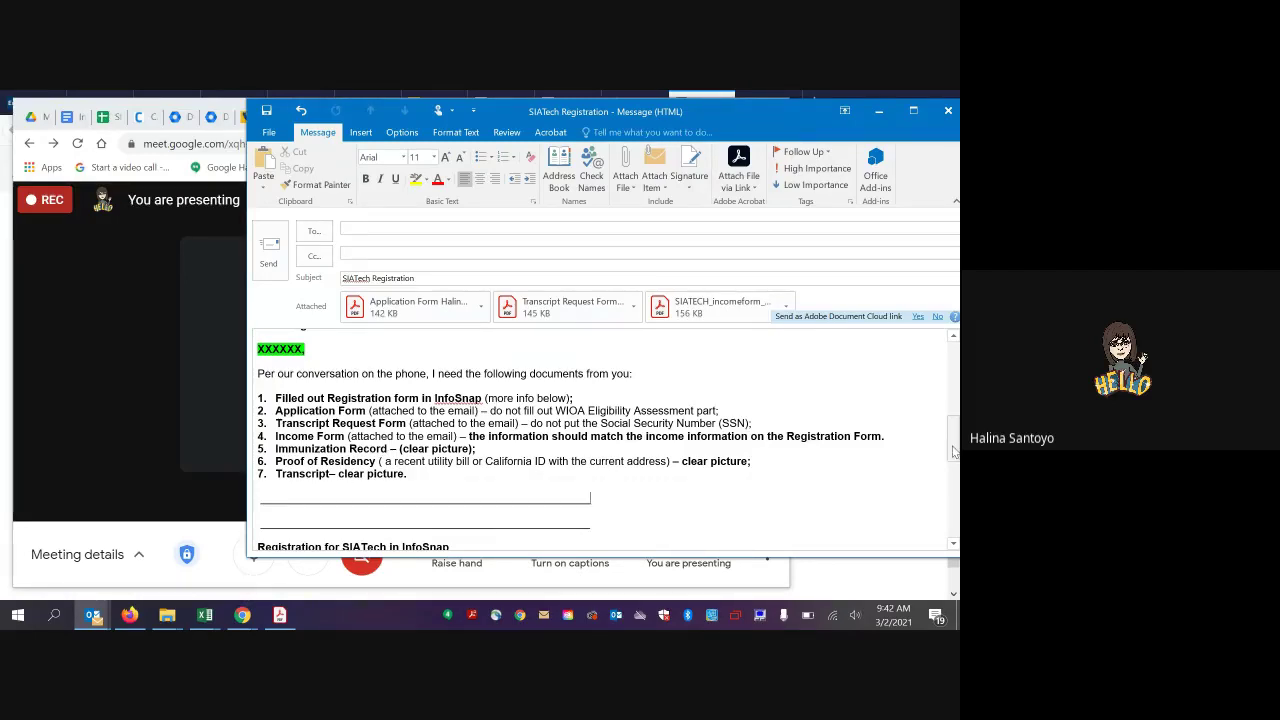
pyautogui.moveTo(953, 452); pyautogui.dragTo(953, 481)
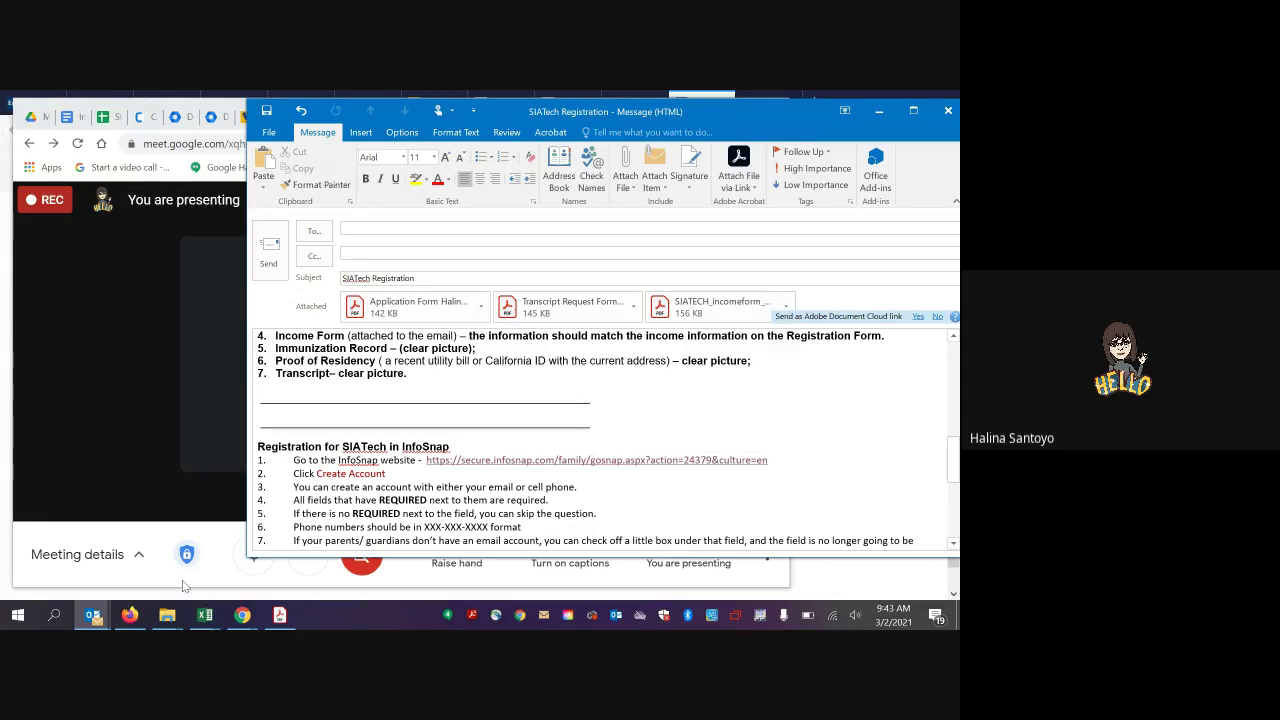
# Switch to Firefox and, from the InfoSnap dashboard, open Registration Form 2020-2021 for the second in-progress student.
pyautogui.click(130, 616)
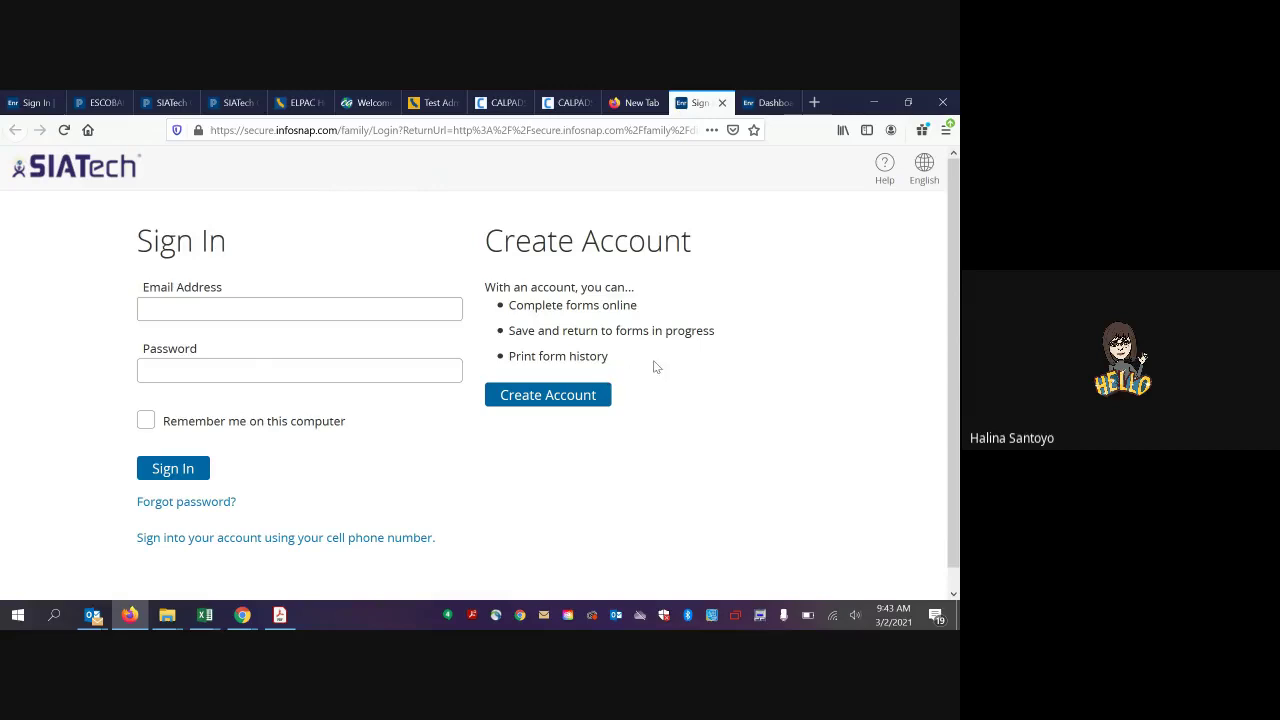
pyautogui.click(758, 100)
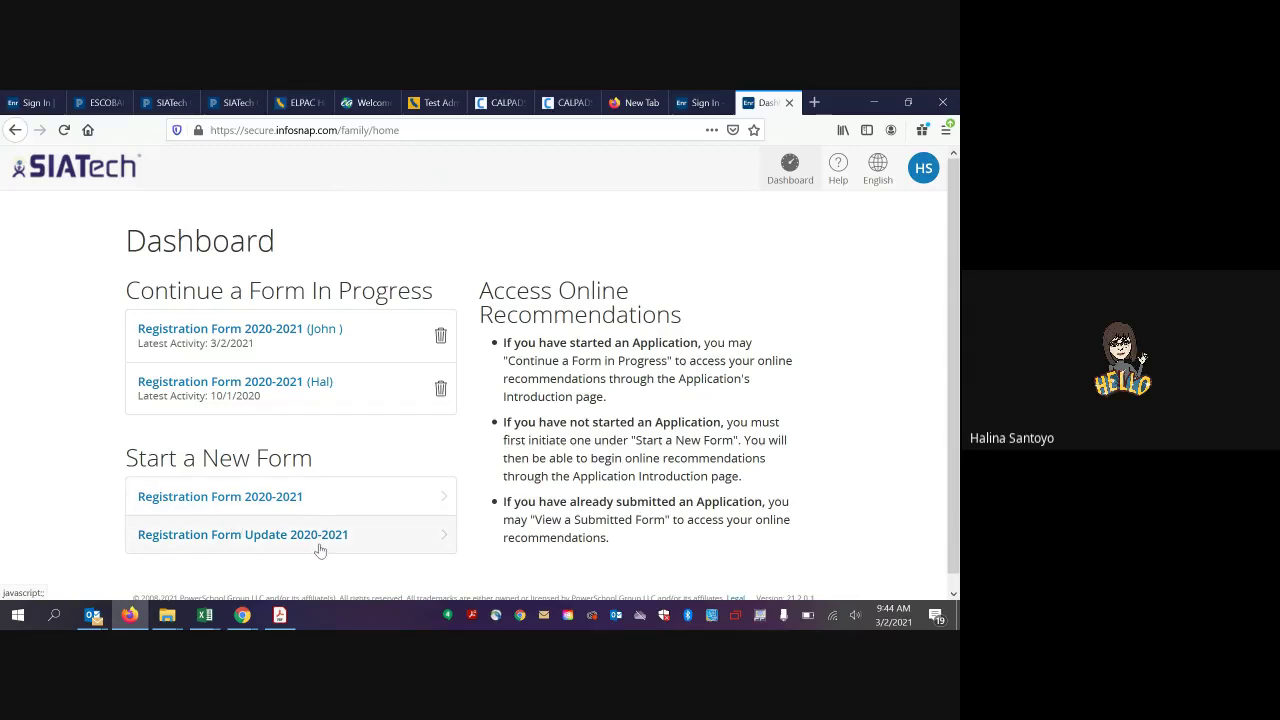
pyautogui.click(263, 498)
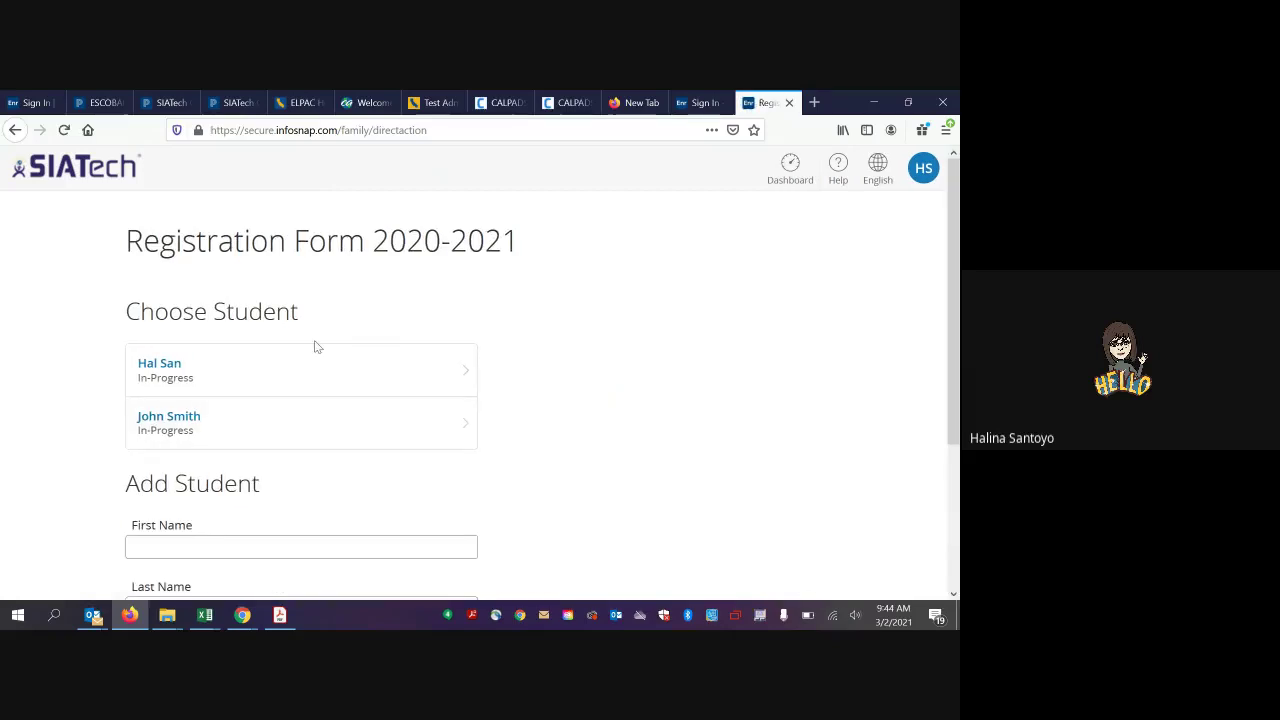
pyautogui.moveTo(957, 246); pyautogui.dragTo(958, 352)
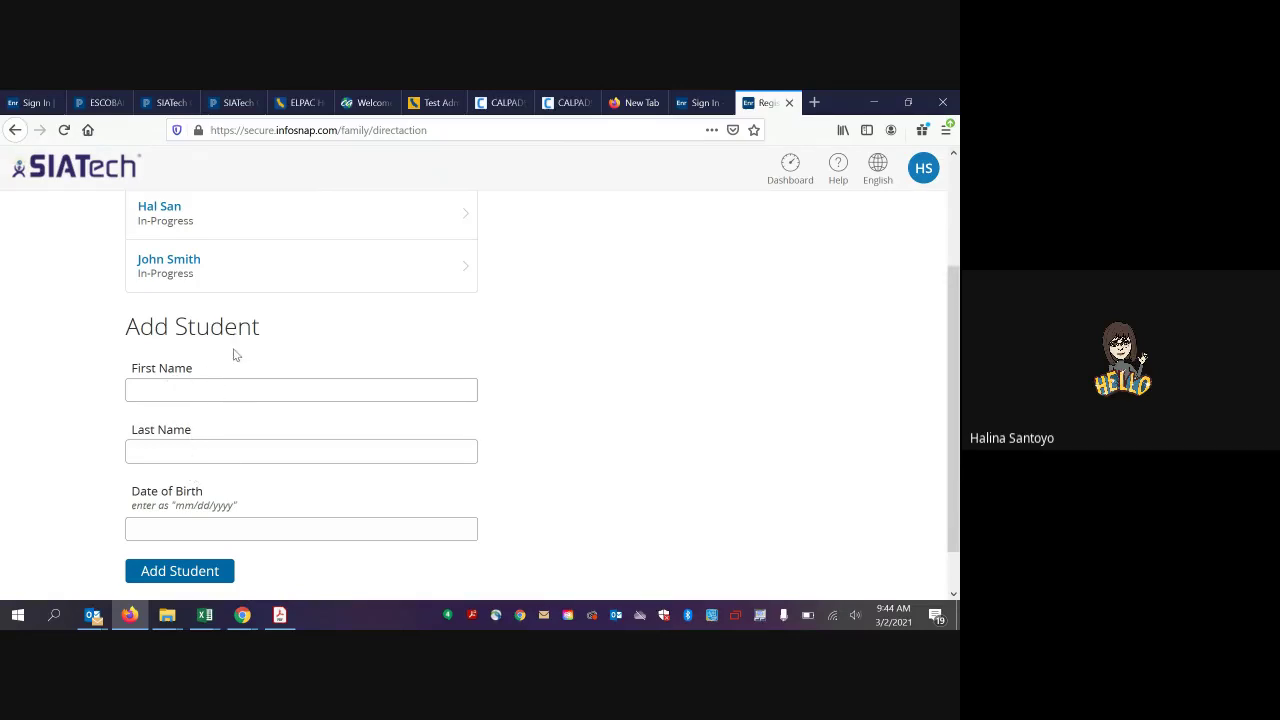
pyautogui.click(232, 262)
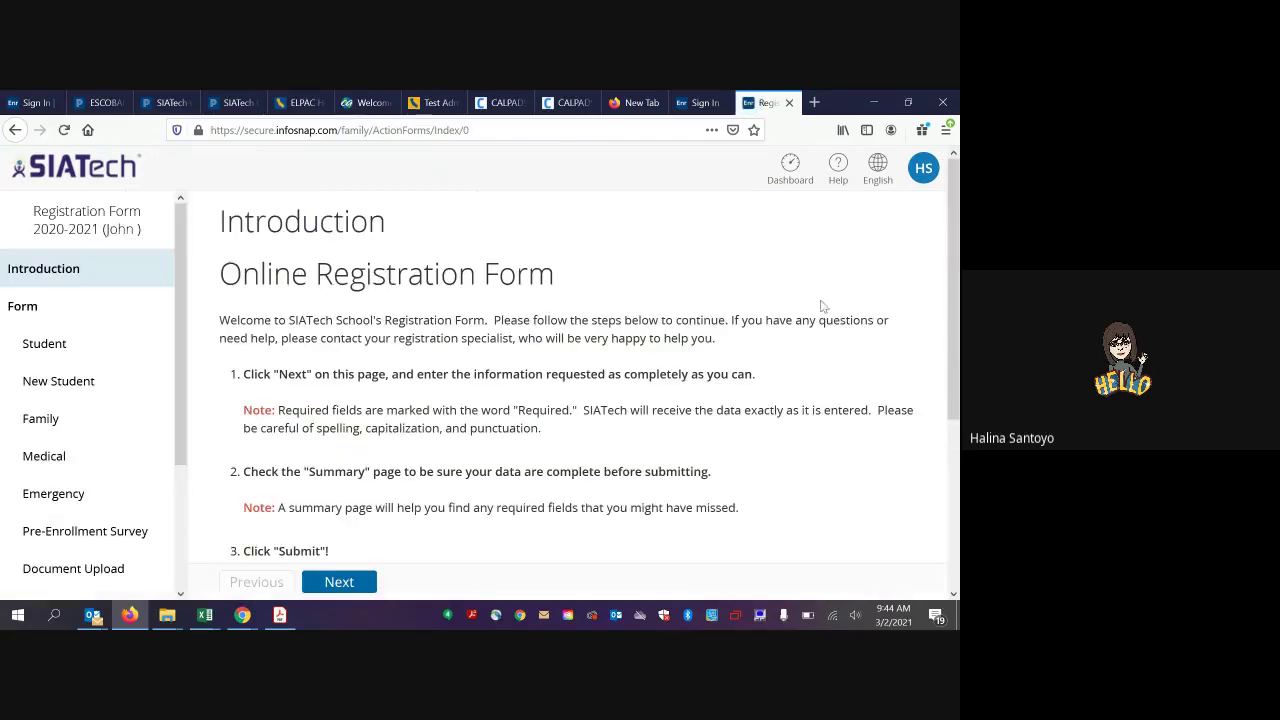
# Continue past the introduction to Student Information and check the answer choices for attending a previous school under another name.
pyautogui.scroll(-3, 565, 380)
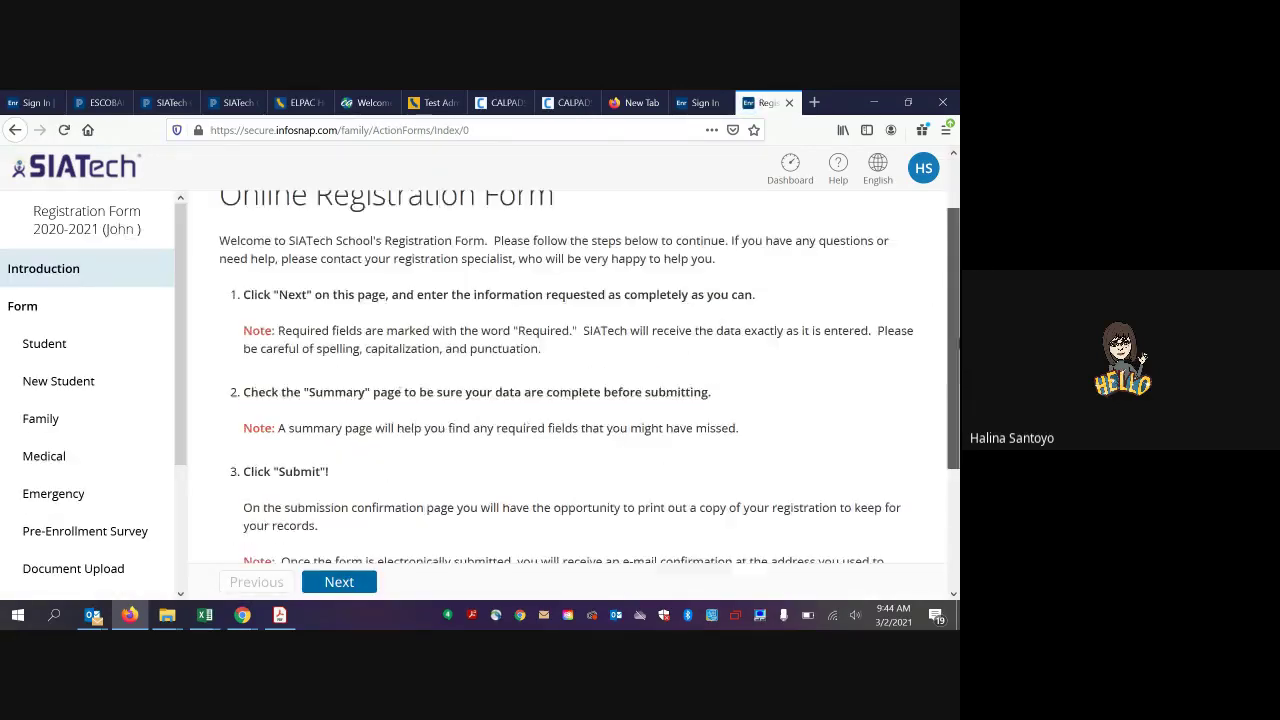
pyautogui.click(360, 582)
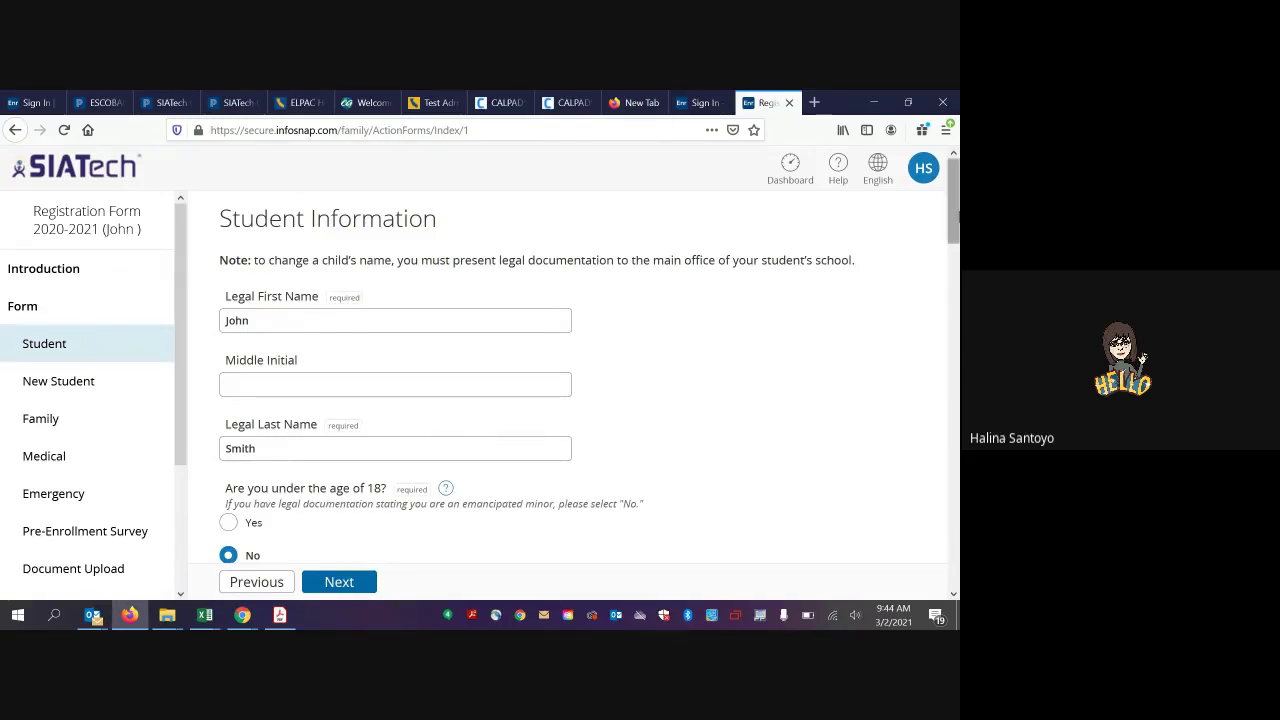
pyautogui.moveTo(957, 215); pyautogui.dragTo(957, 282)
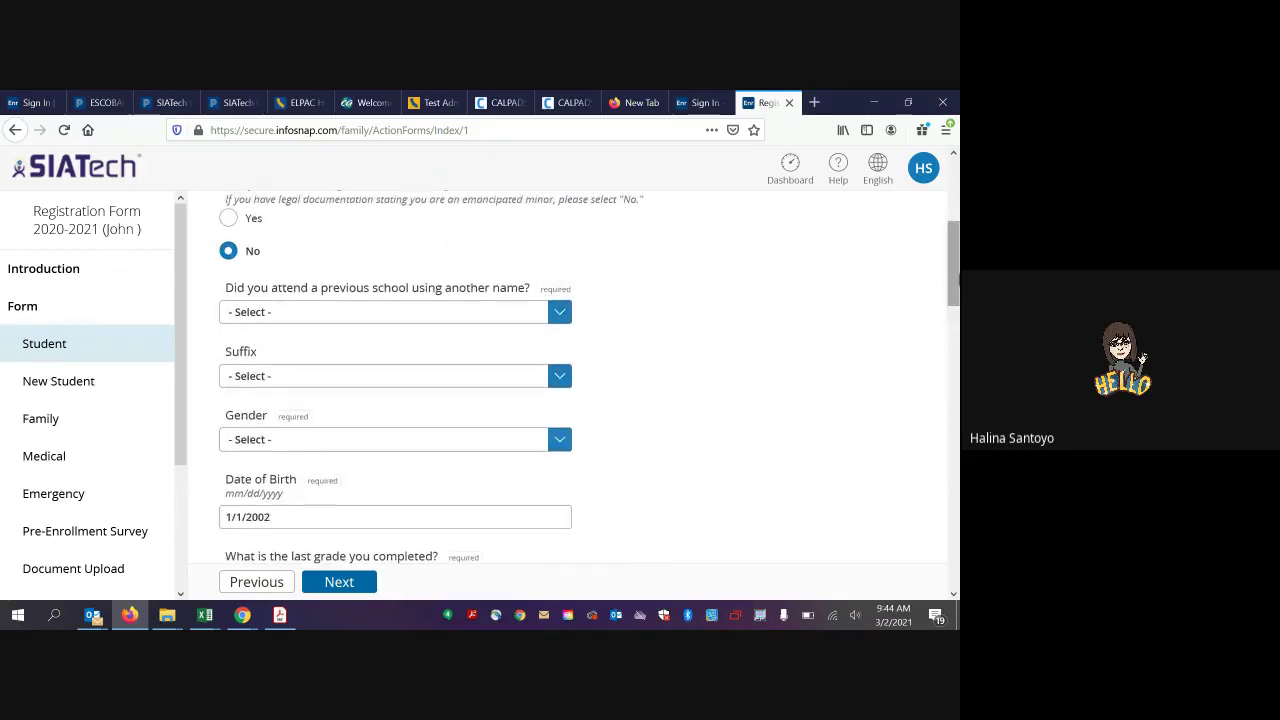
pyautogui.click(559, 312)
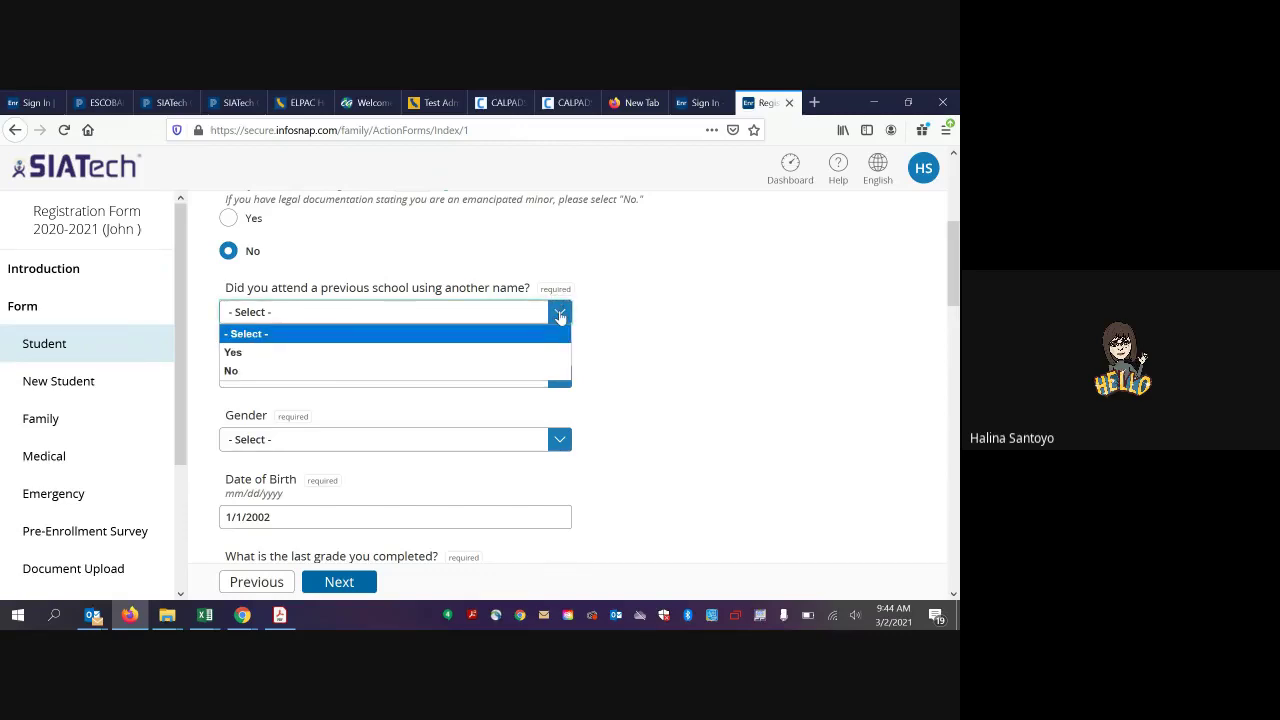
pyautogui.click(560, 316)
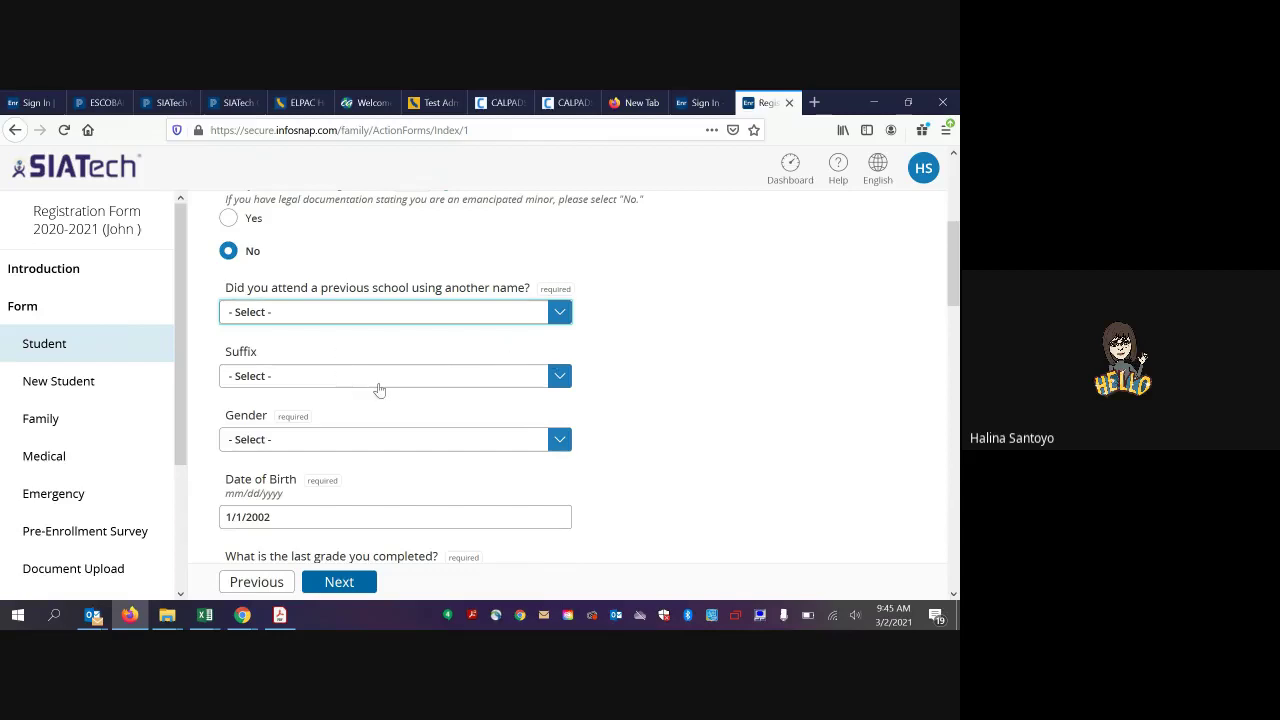
# Answer No to being a Job Corps trainee and choose El Centro I.S. as the enrolling school.
pyautogui.scroll(-5, 955, 282)
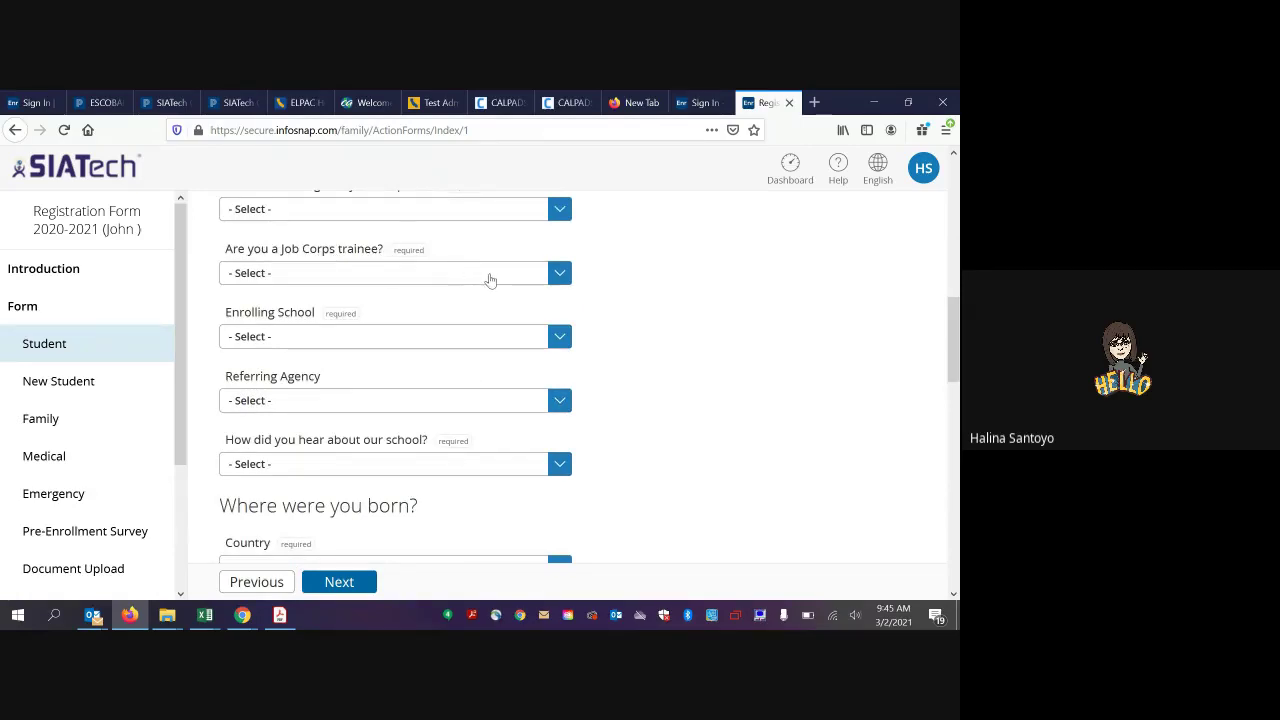
pyautogui.click(489, 277)
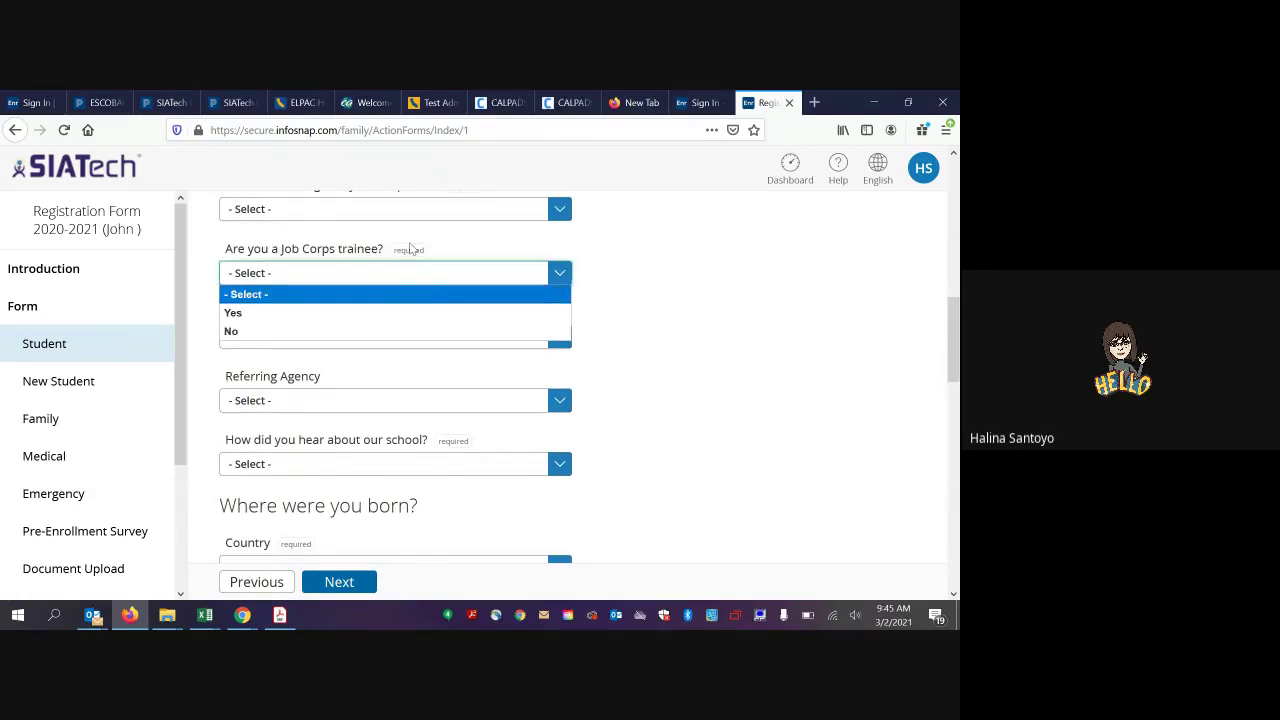
pyautogui.click(350, 331)
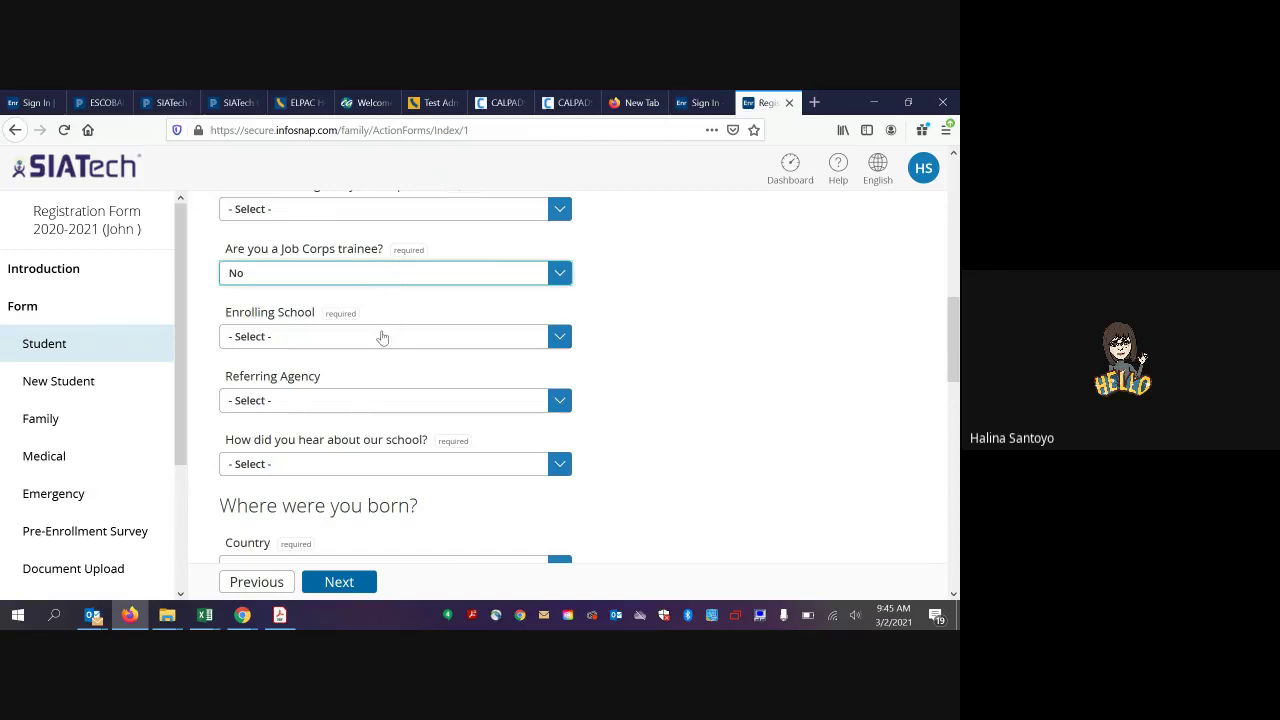
pyautogui.click(383, 340)
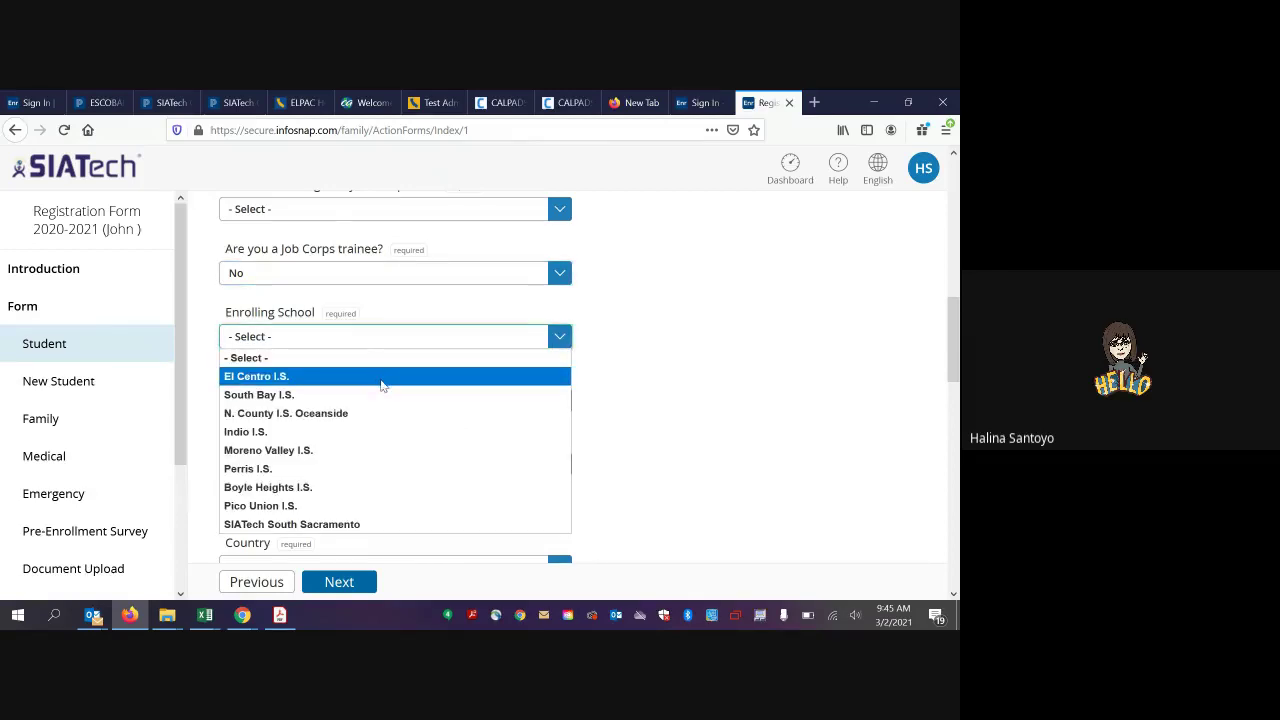
pyautogui.click(381, 378)
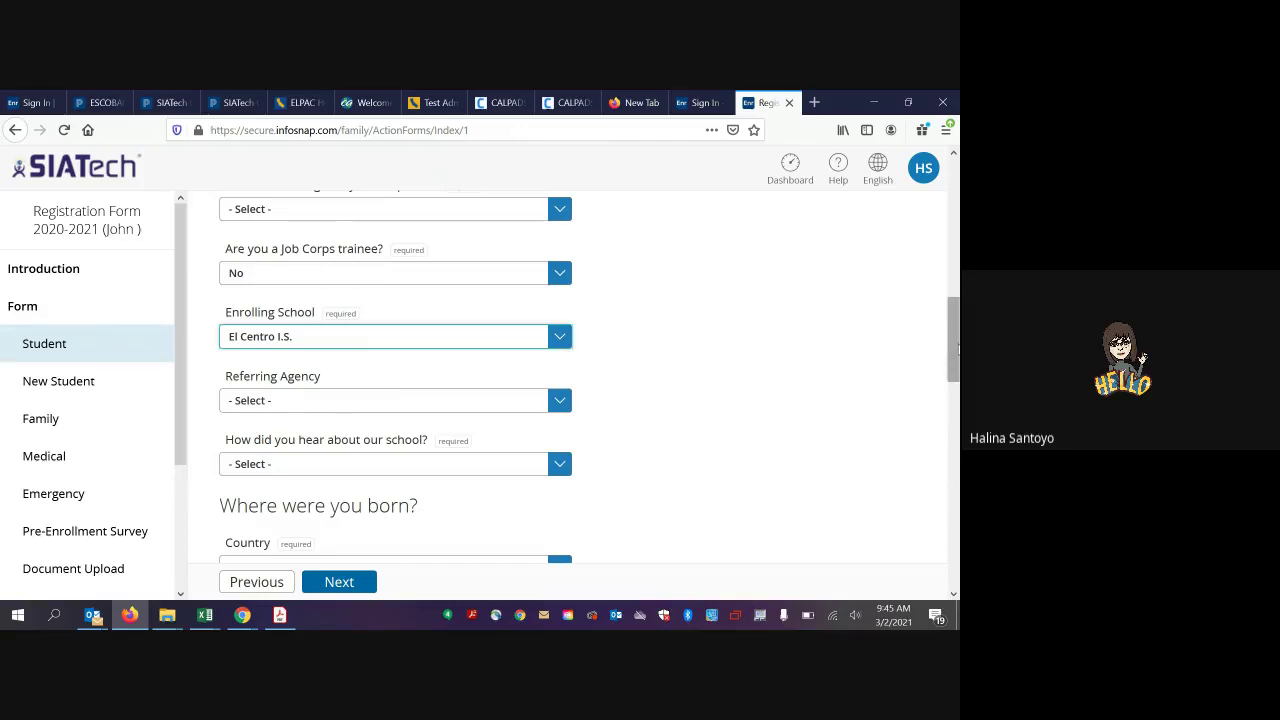
# Look over the birthplace, enrollment date and student contact fields, and continue to the New Student page.
pyautogui.moveTo(958, 348); pyautogui.dragTo(957, 405)
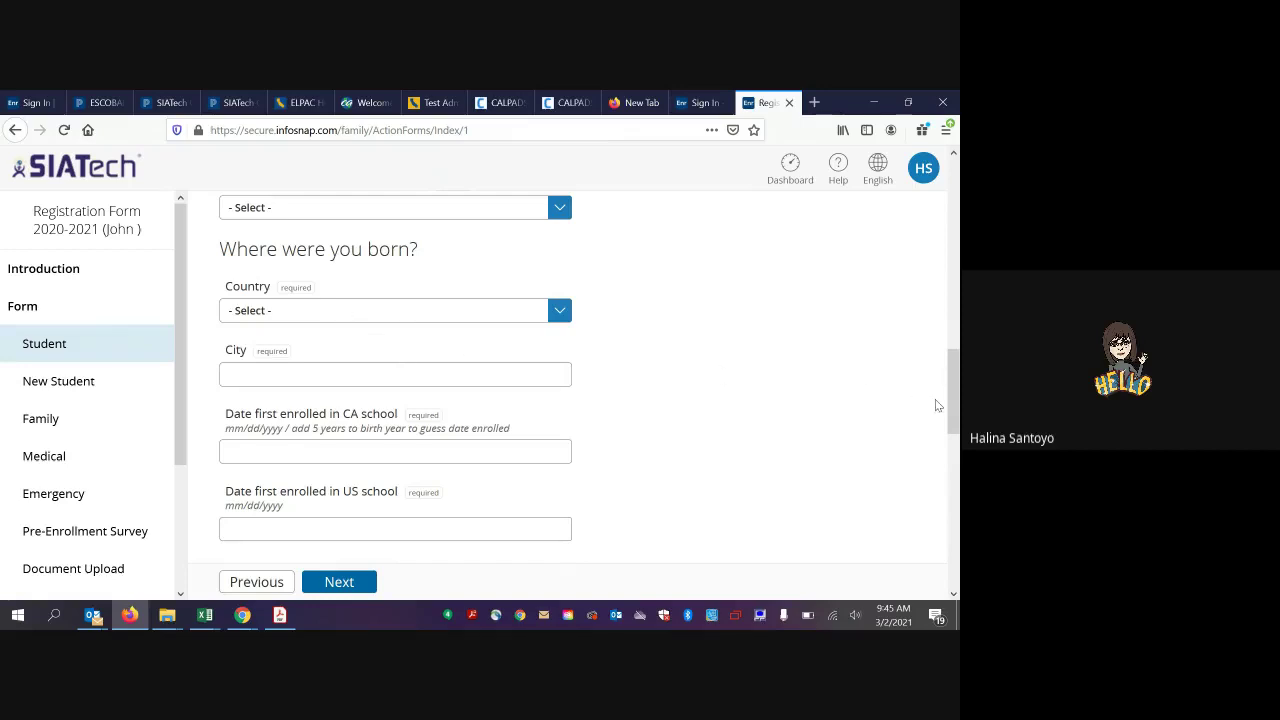
pyautogui.moveTo(955, 398); pyautogui.dragTo(955, 454)
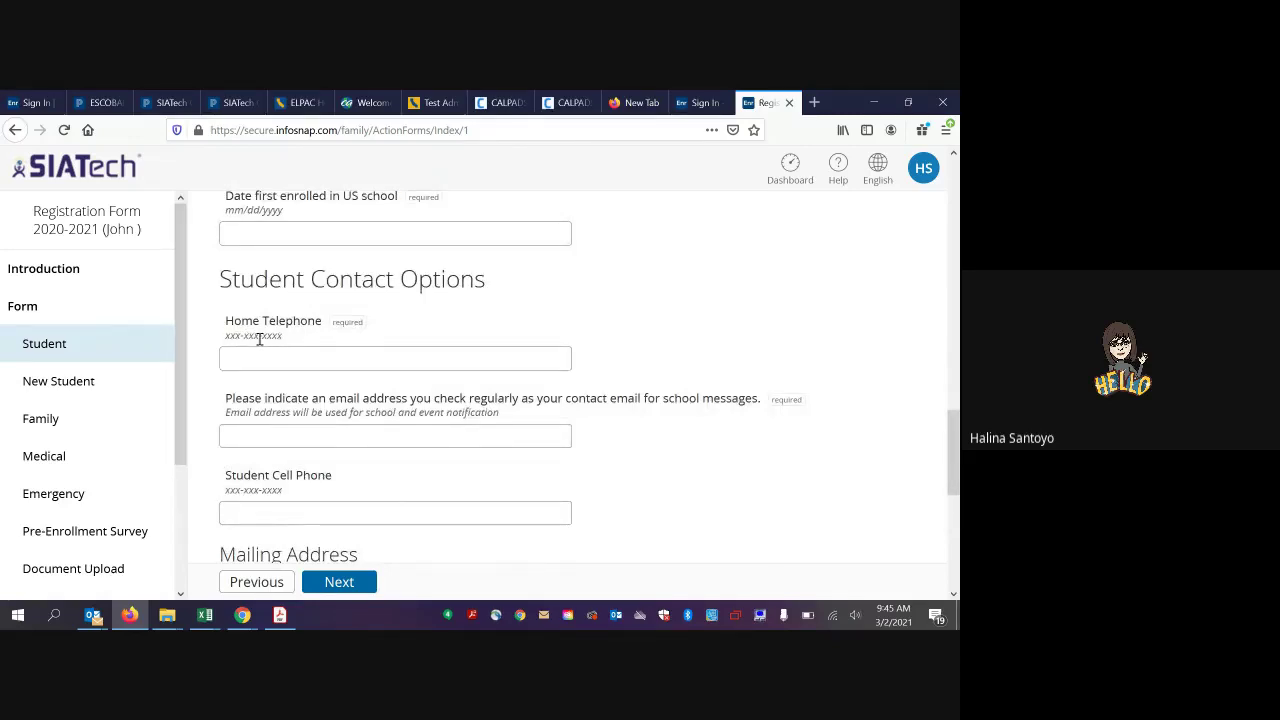
pyautogui.click(364, 590)
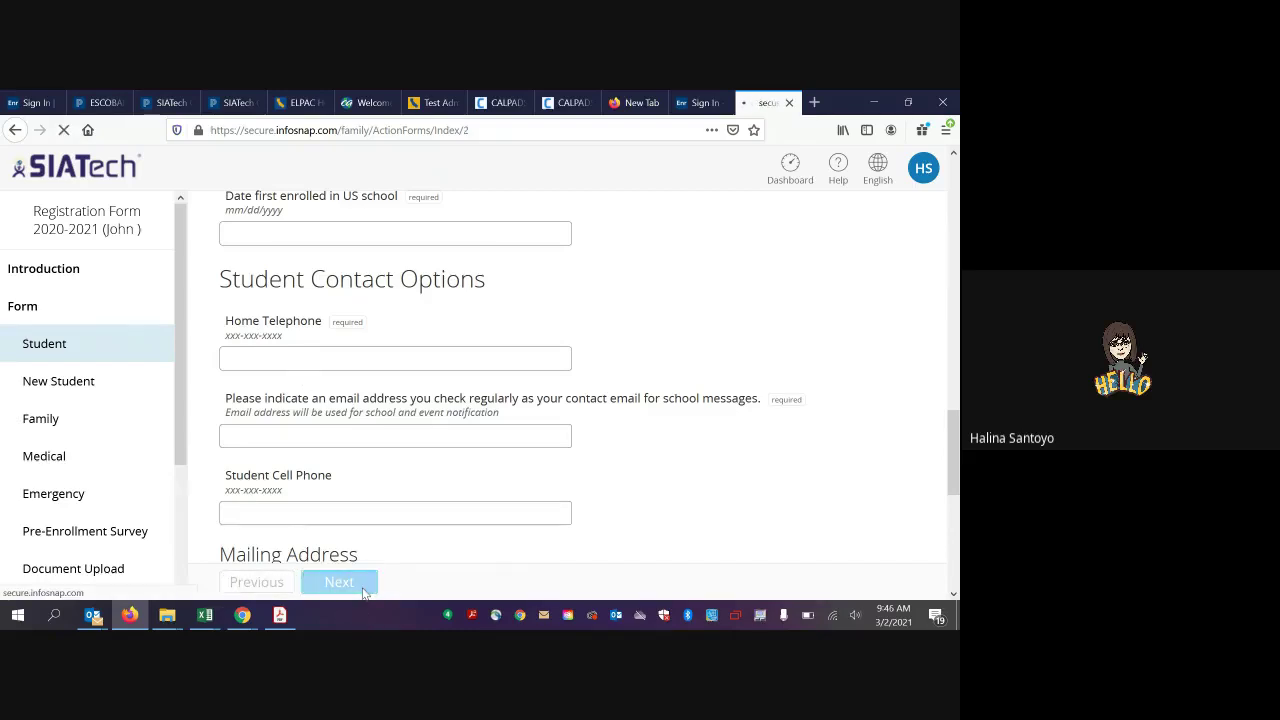
# Review the ethnicity, race and home language questions, and continue to the Family page.
pyautogui.scroll(-2, 357, 295)
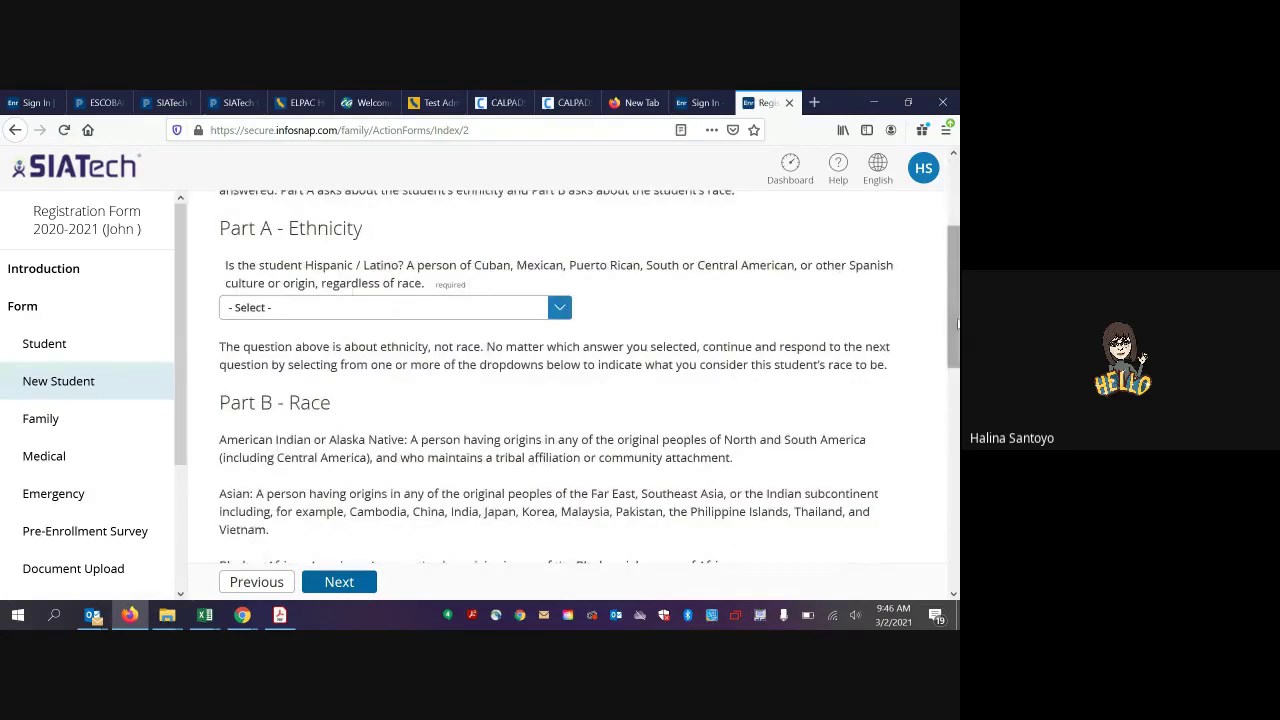
pyautogui.scroll(-3, 540, 377)
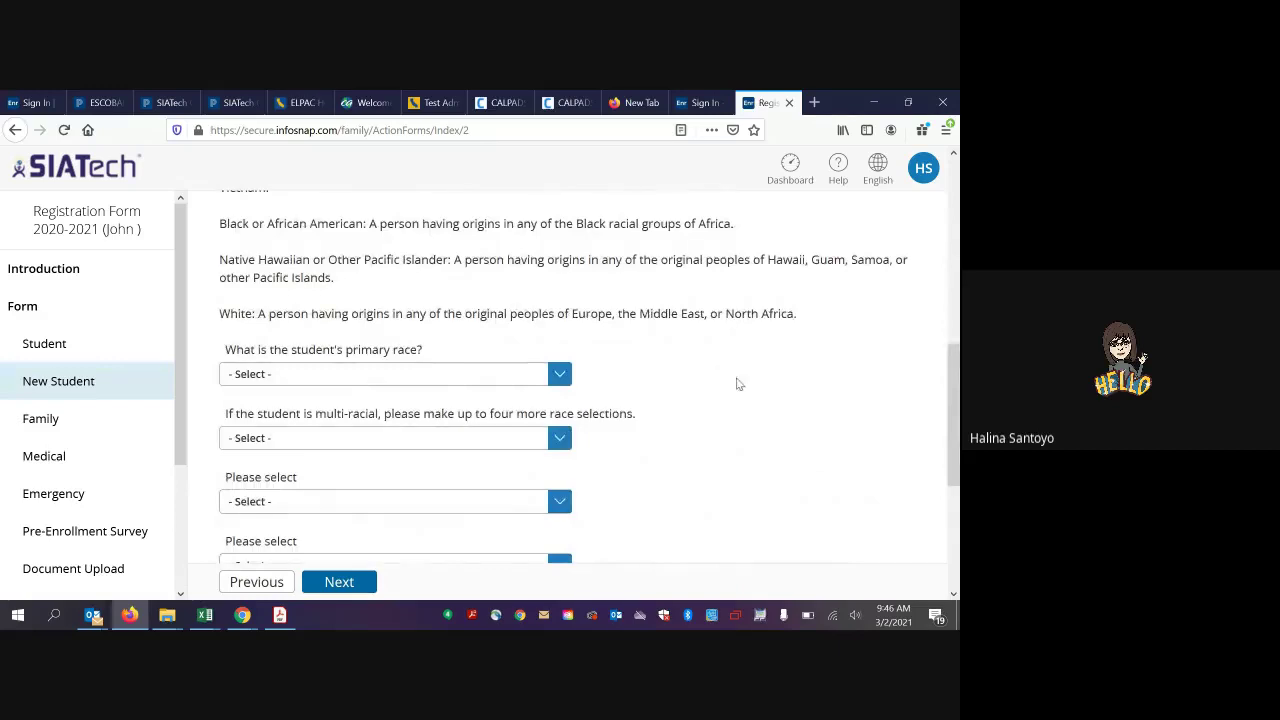
pyautogui.scroll(-3, 780, 508)
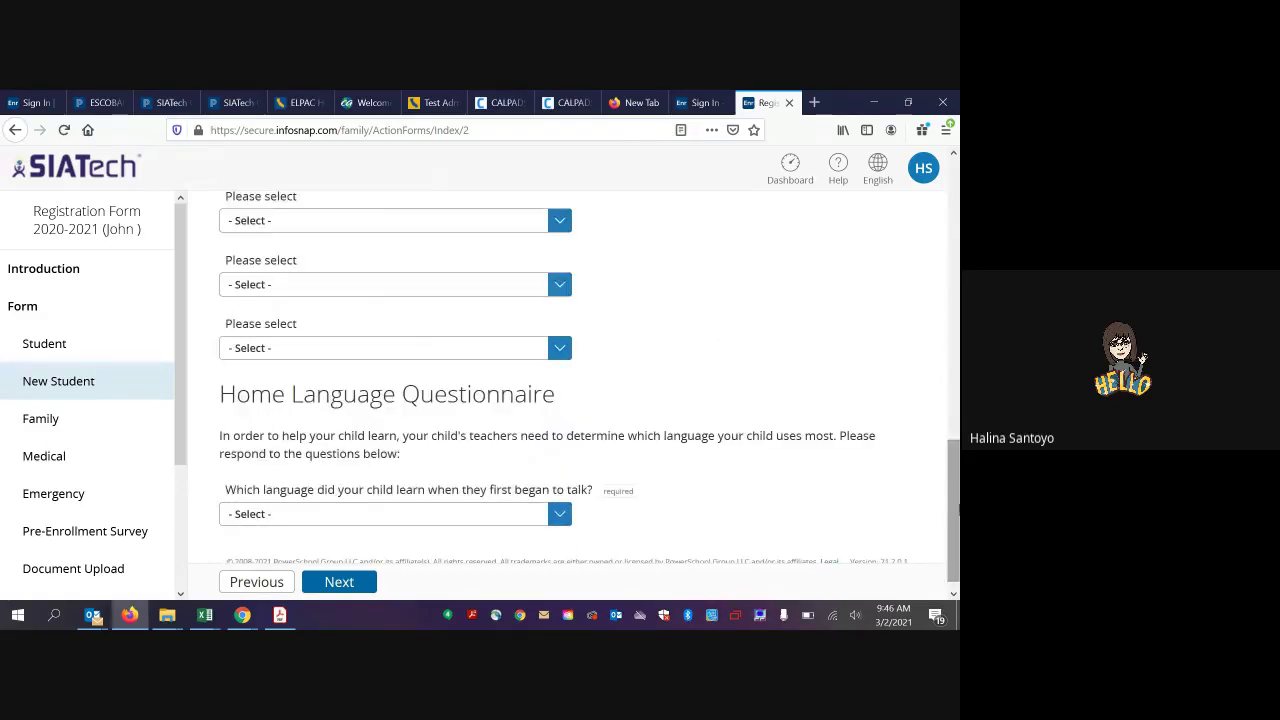
pyautogui.scroll(-1, 780, 508)
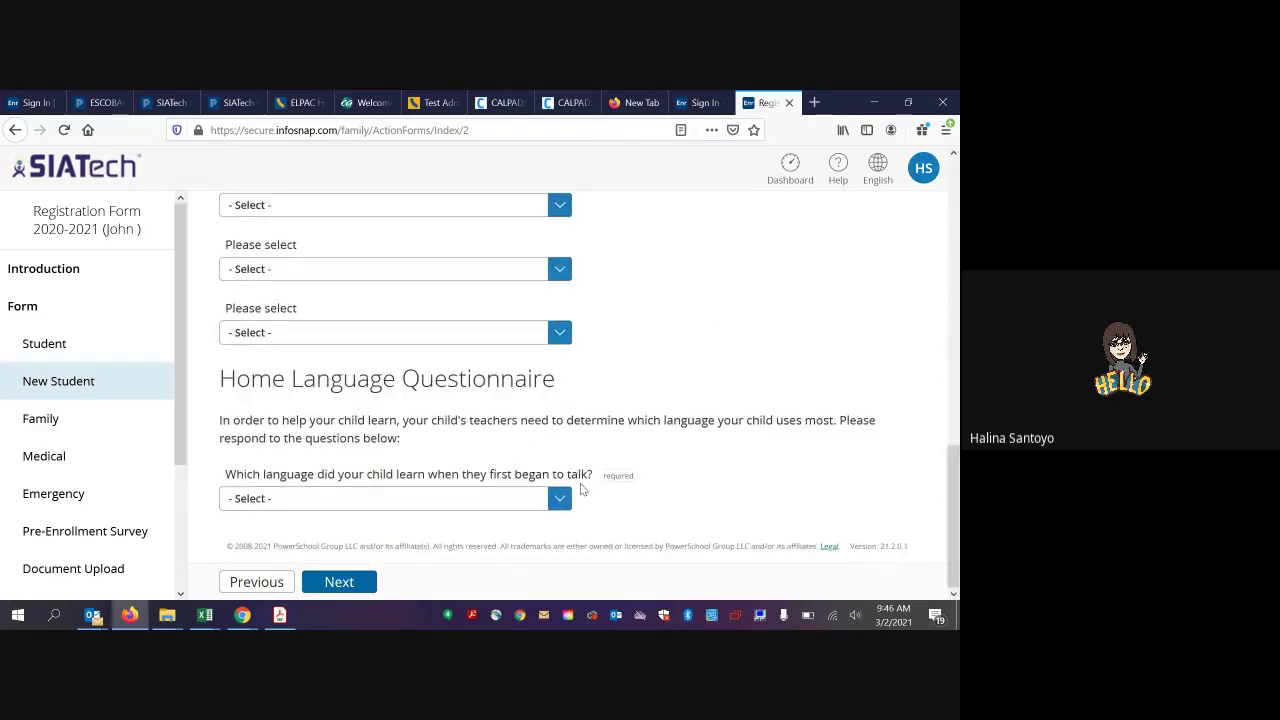
pyautogui.click(360, 581)
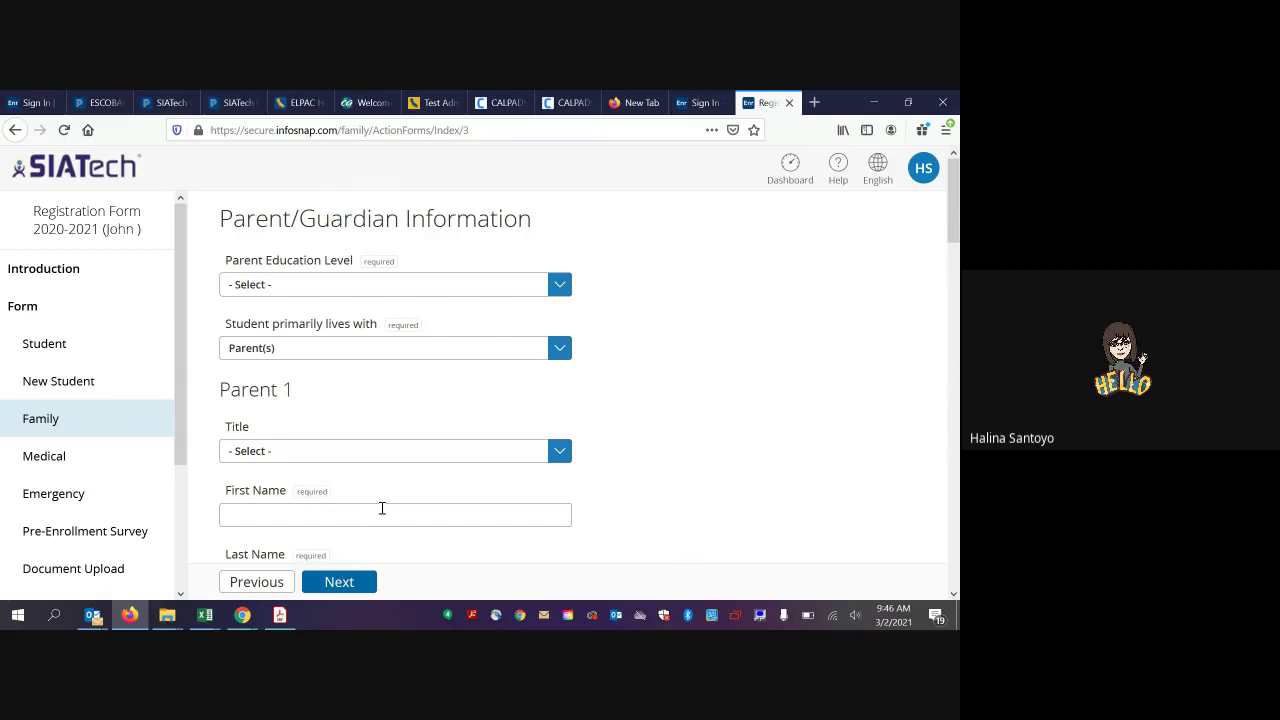
# Set who the student primarily lives with to Own Home/Apartment or with roommate, and continue to the Medical page.
pyautogui.scroll(-6, 580, 377)
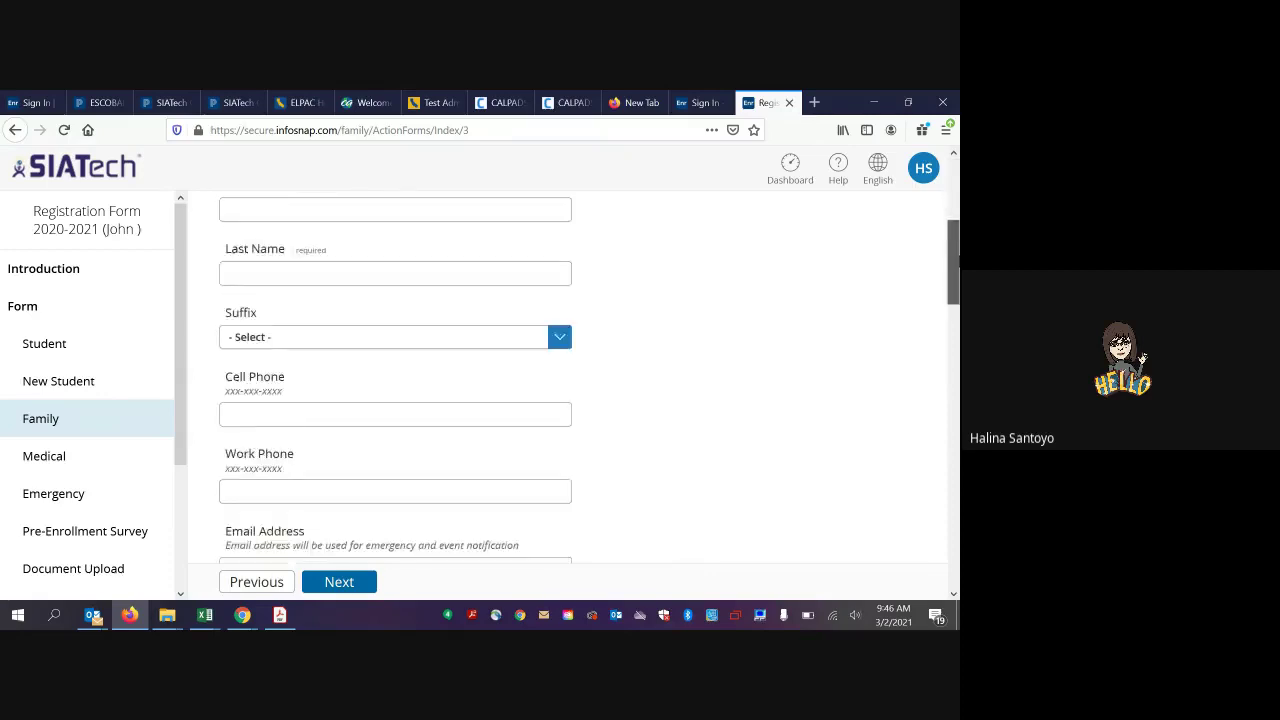
pyautogui.scroll(4, 580, 377)
pyautogui.scroll(2, 545, 352)
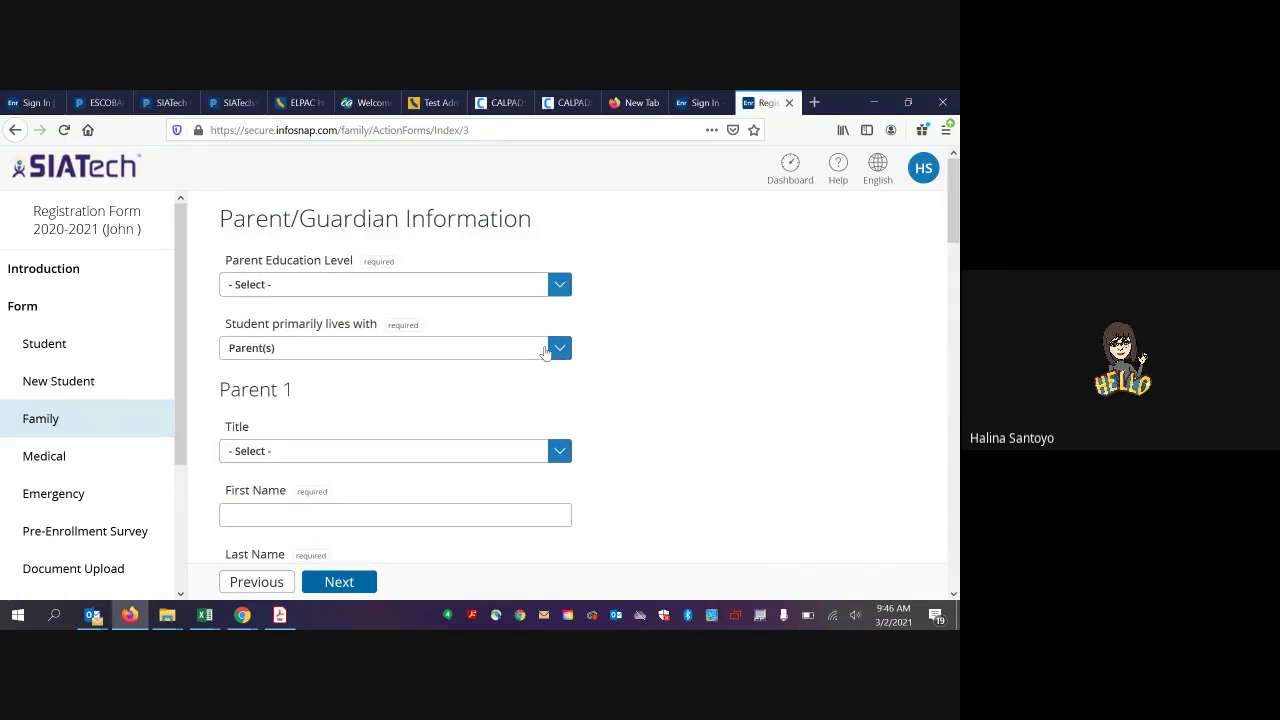
pyautogui.click(545, 350)
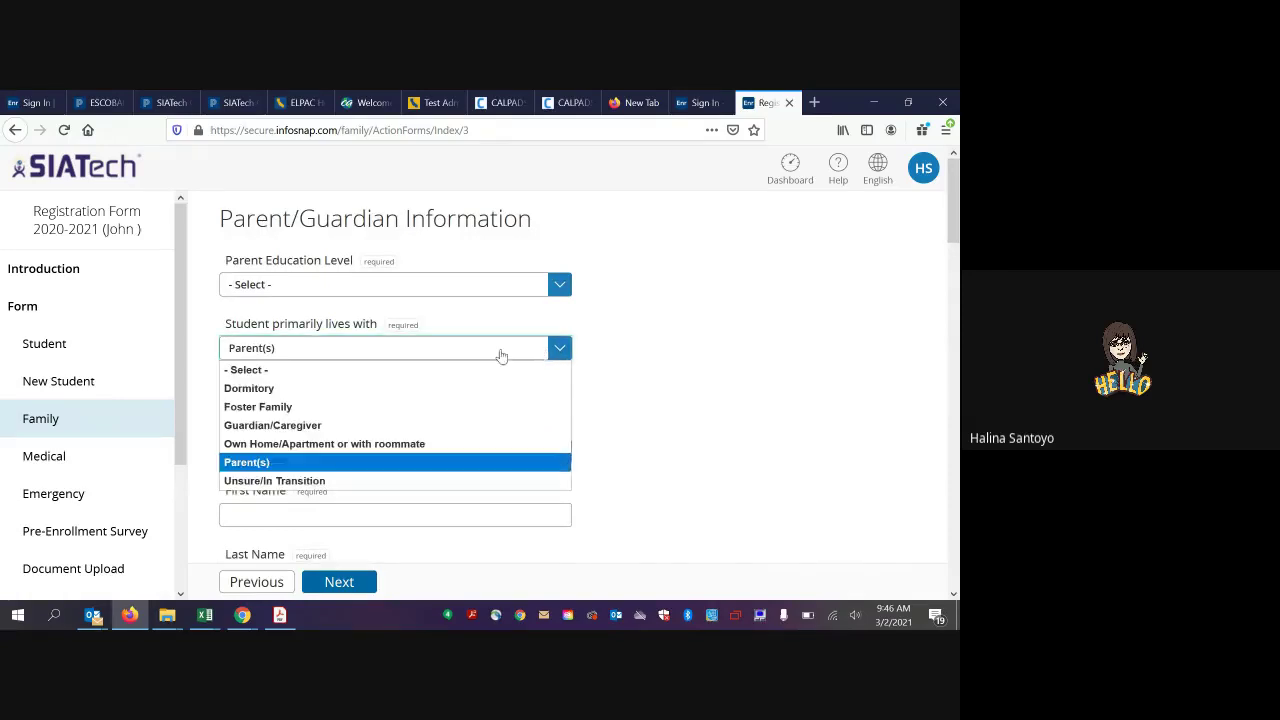
pyautogui.click(418, 444)
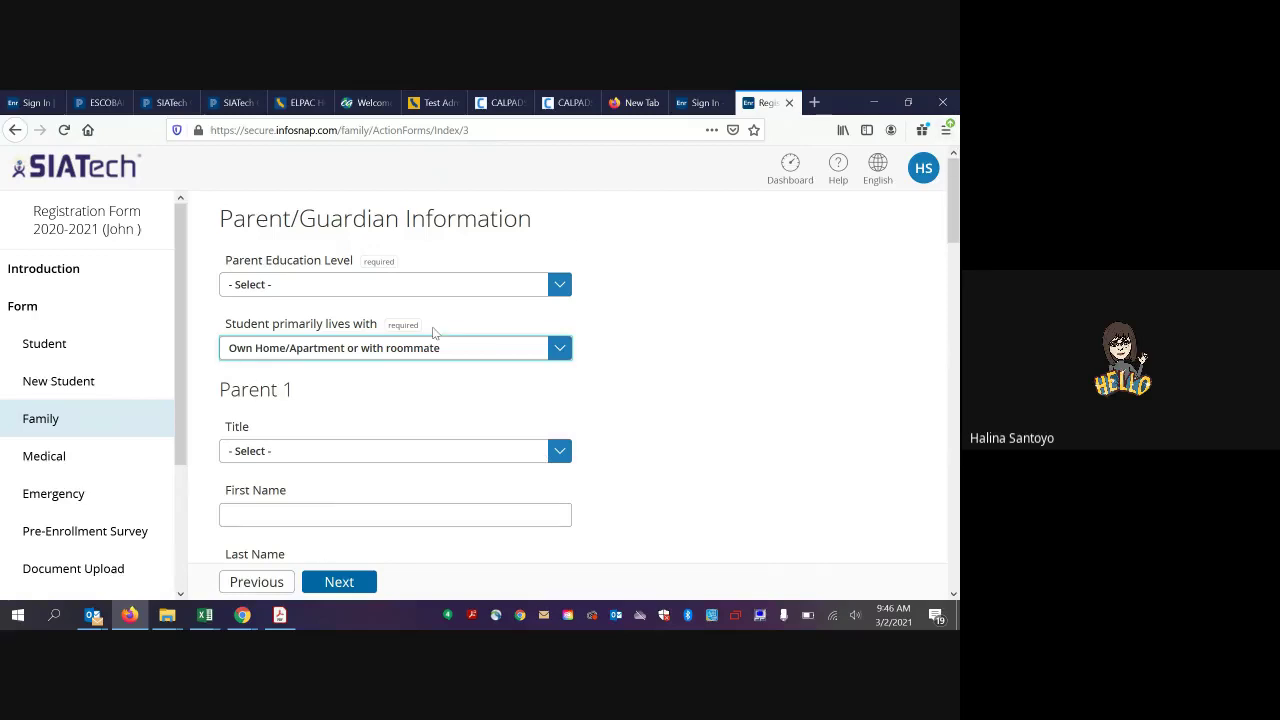
pyautogui.click(341, 581)
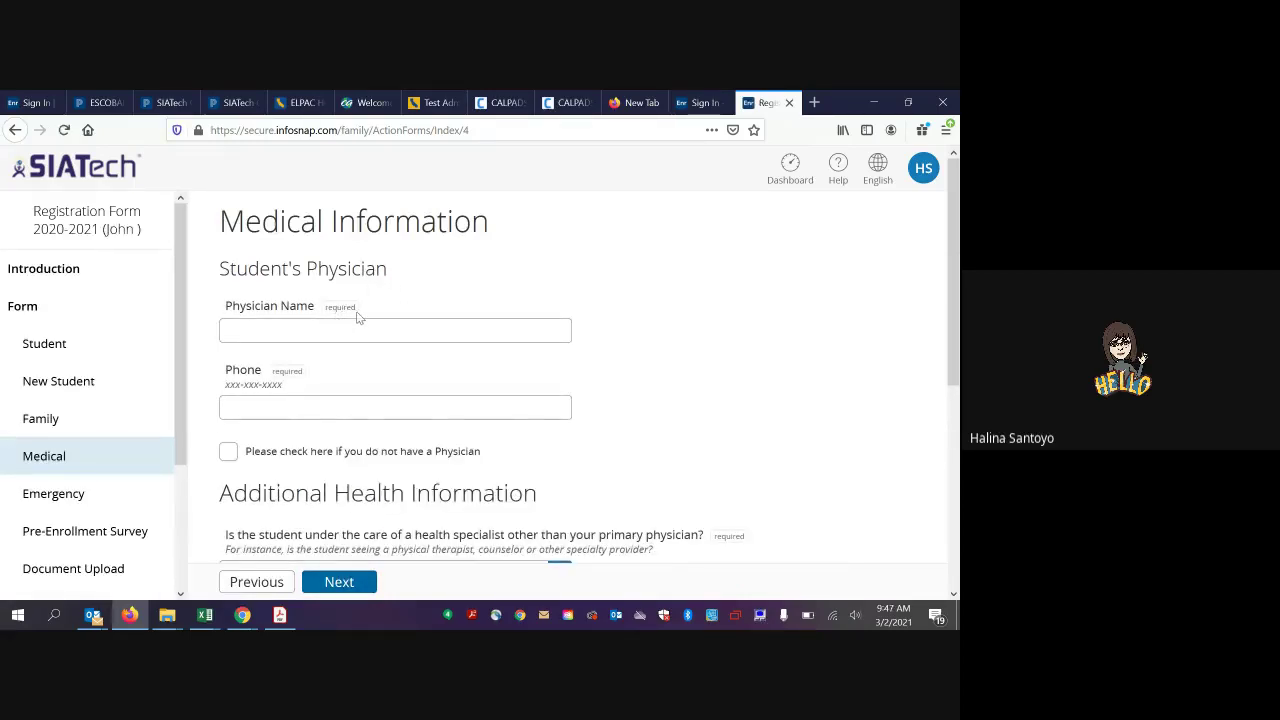
# Mark that the student does not have a physician, review the remaining health questions, and continue to the Emergency page.
pyautogui.click(228, 458)
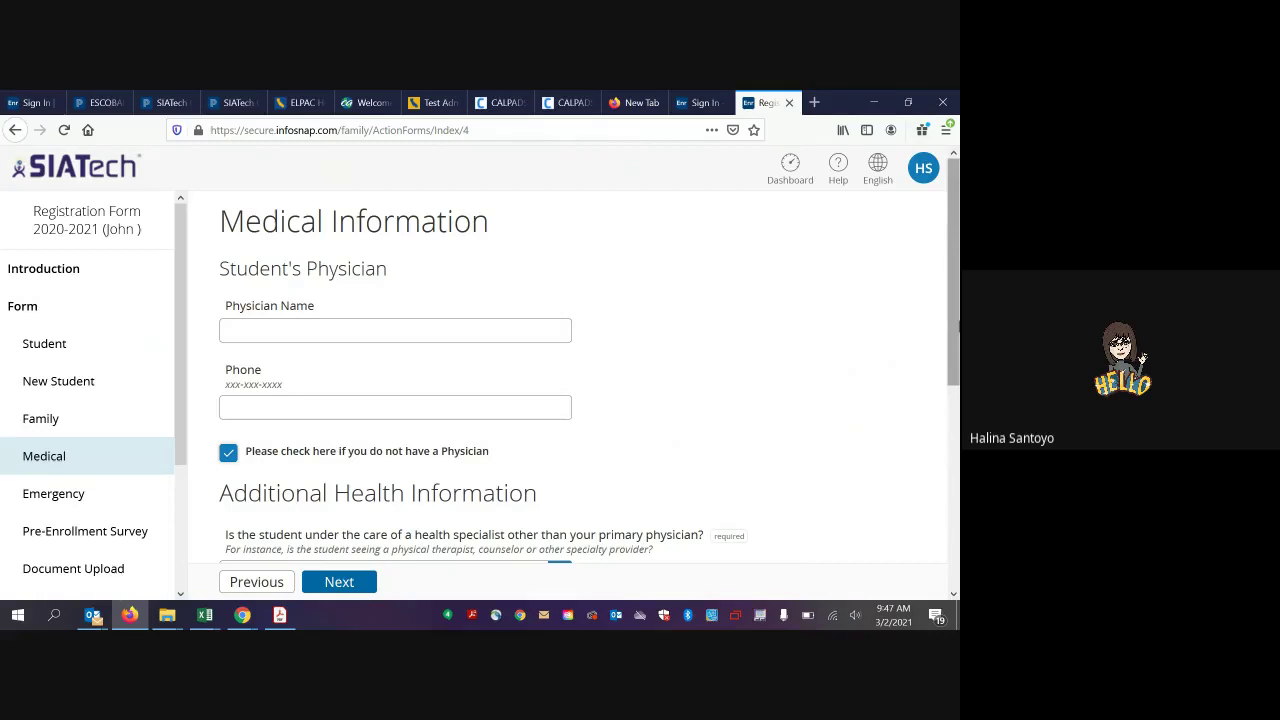
pyautogui.scroll(-3, 957, 325)
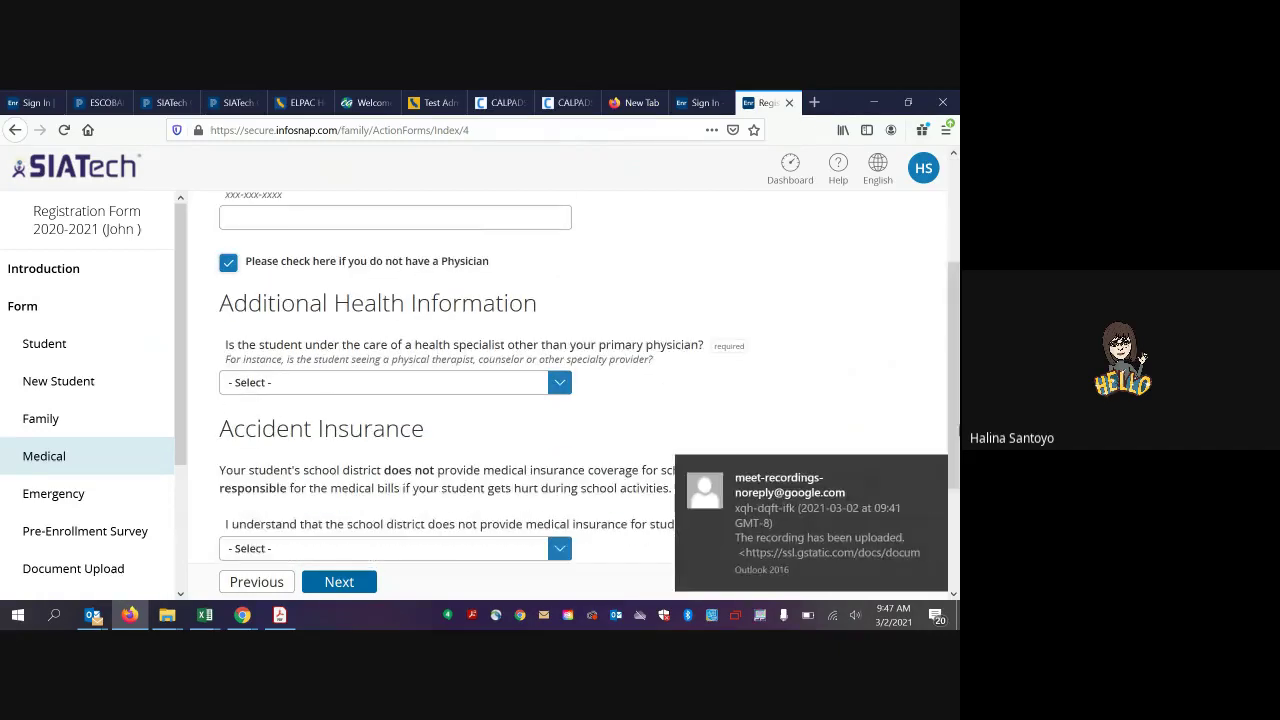
pyautogui.scroll(-3, 580, 400)
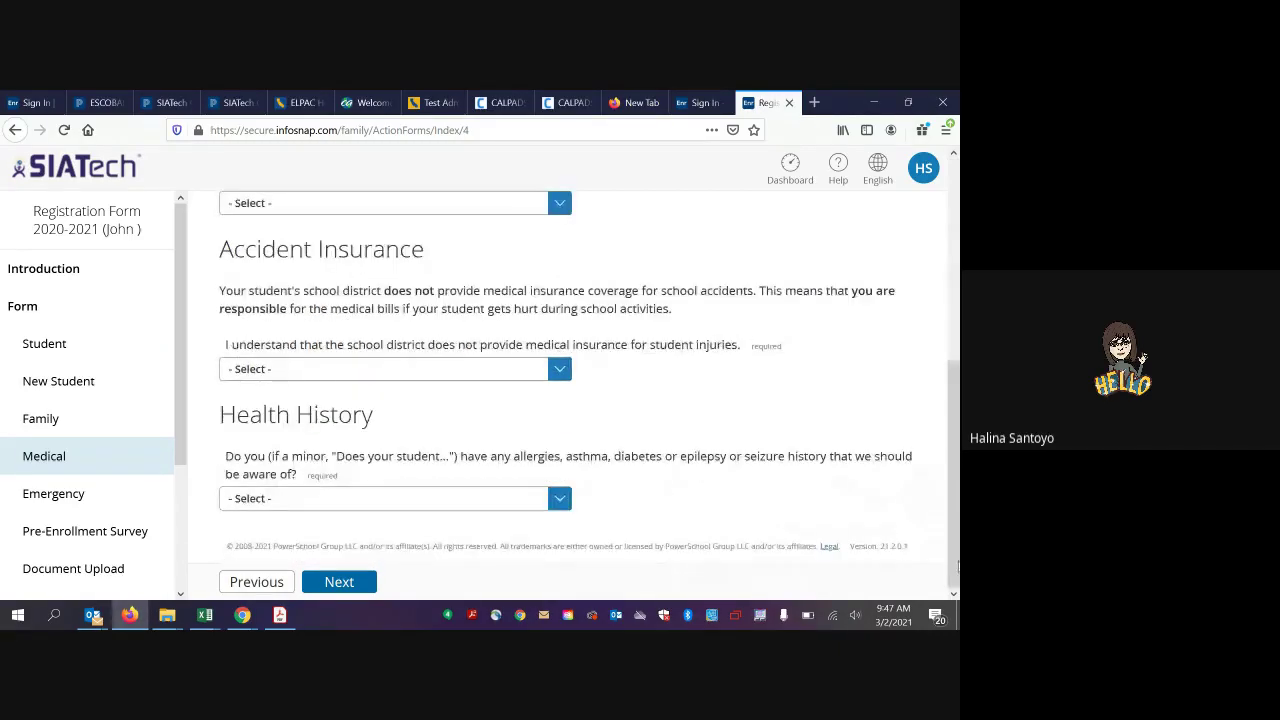
pyautogui.click(345, 582)
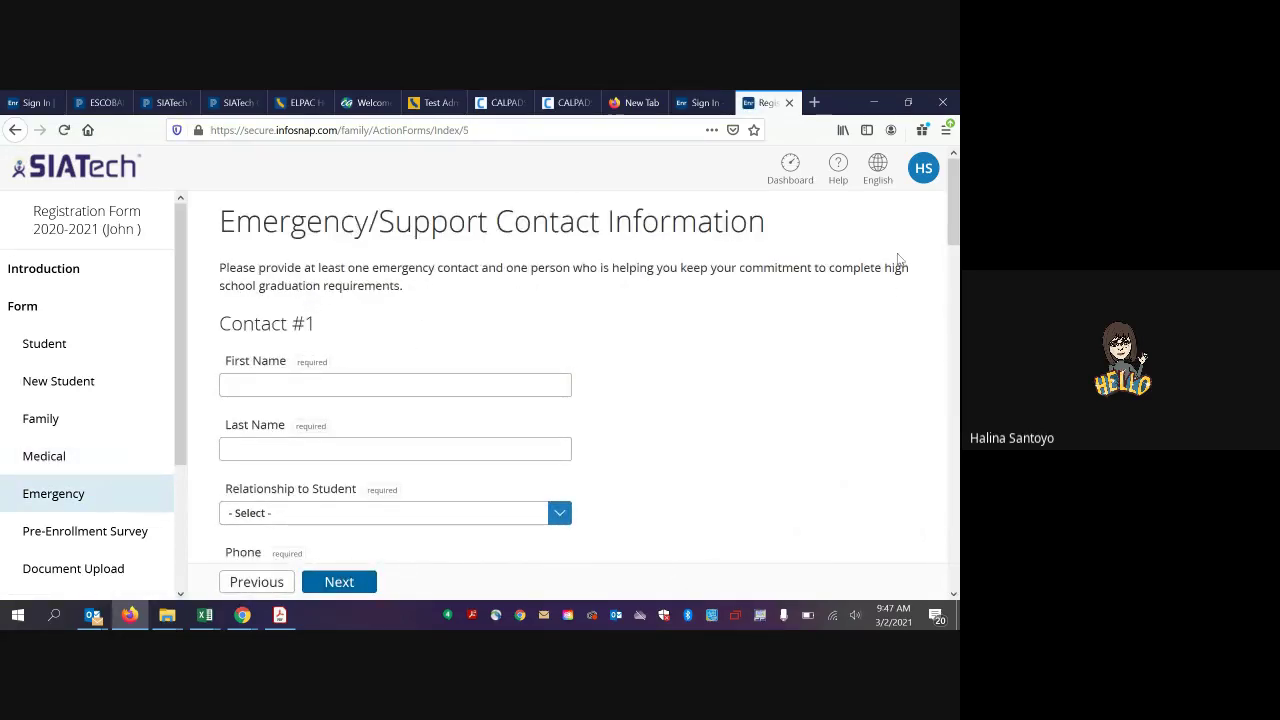
# Review the emergency contact fields and the Emergency Care Release, and continue to the Pre-Enrollment Survey page.
pyautogui.moveTo(953, 200)
pyautogui.mouseDown()
pyautogui.moveTo(953, 468)
pyautogui.moveTo(957, 210)
pyautogui.mouseUp()
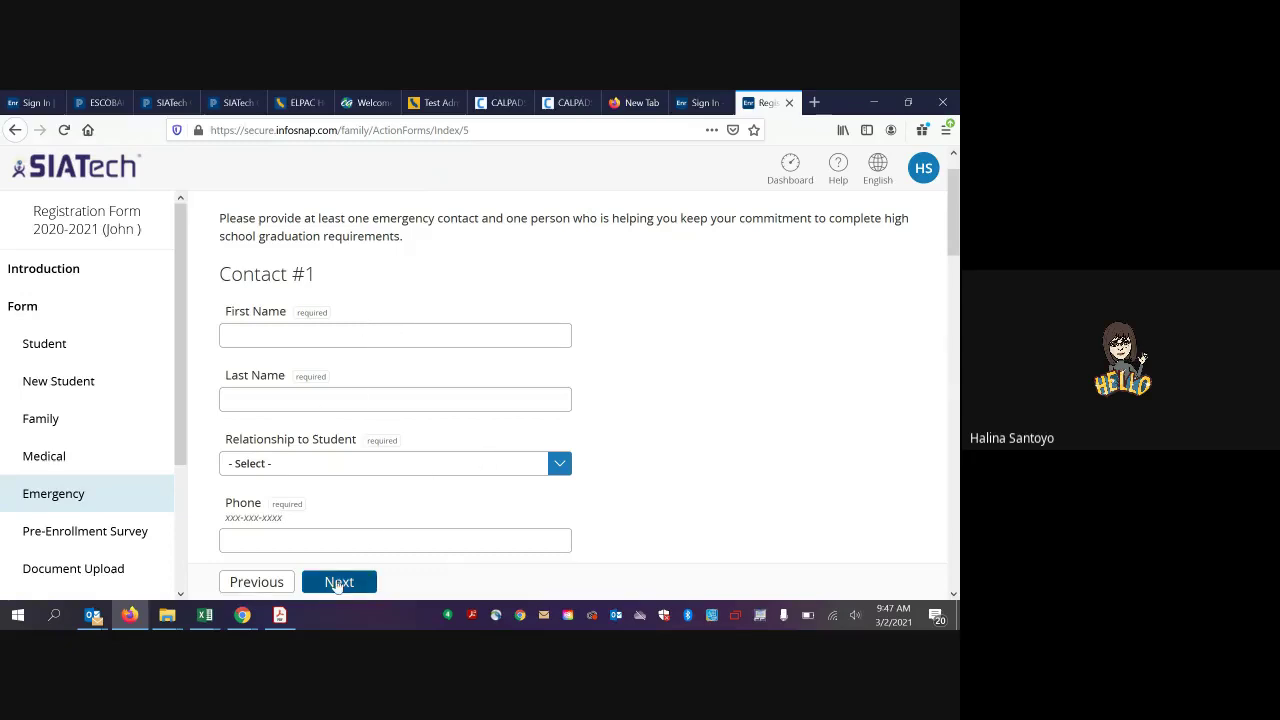
pyautogui.moveTo(953, 212); pyautogui.dragTo(936, 618)
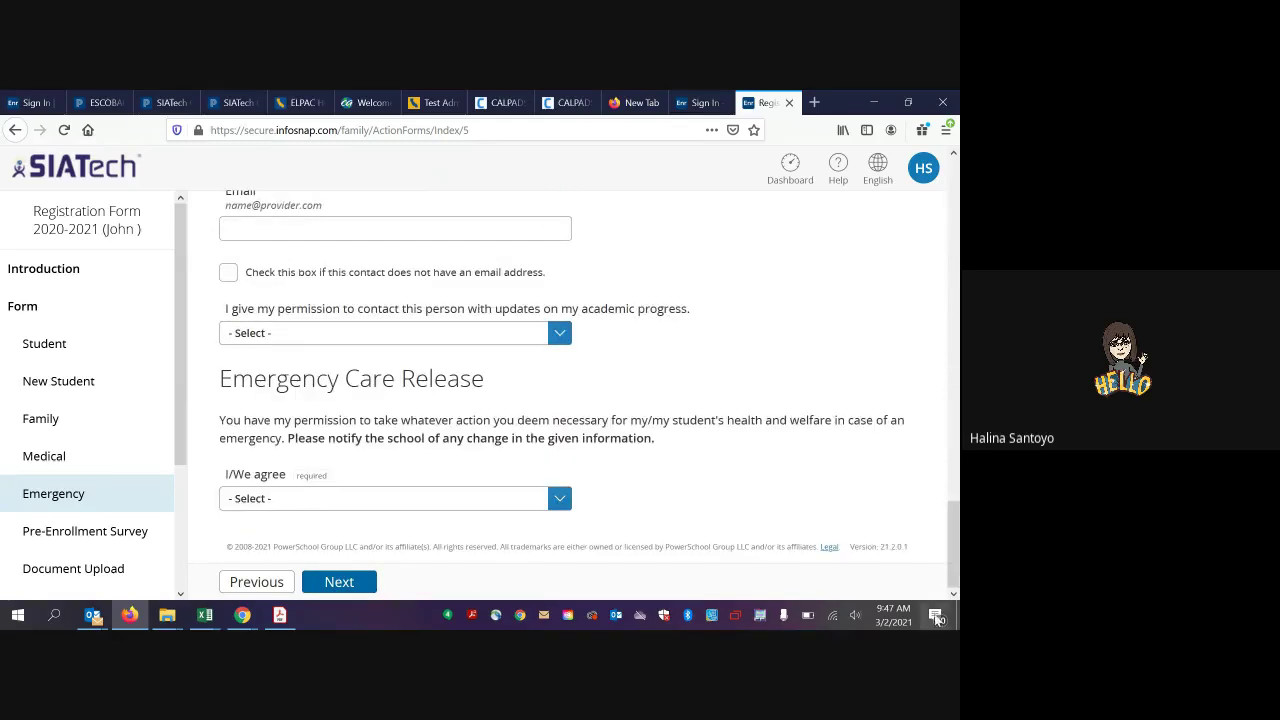
pyautogui.click(346, 577)
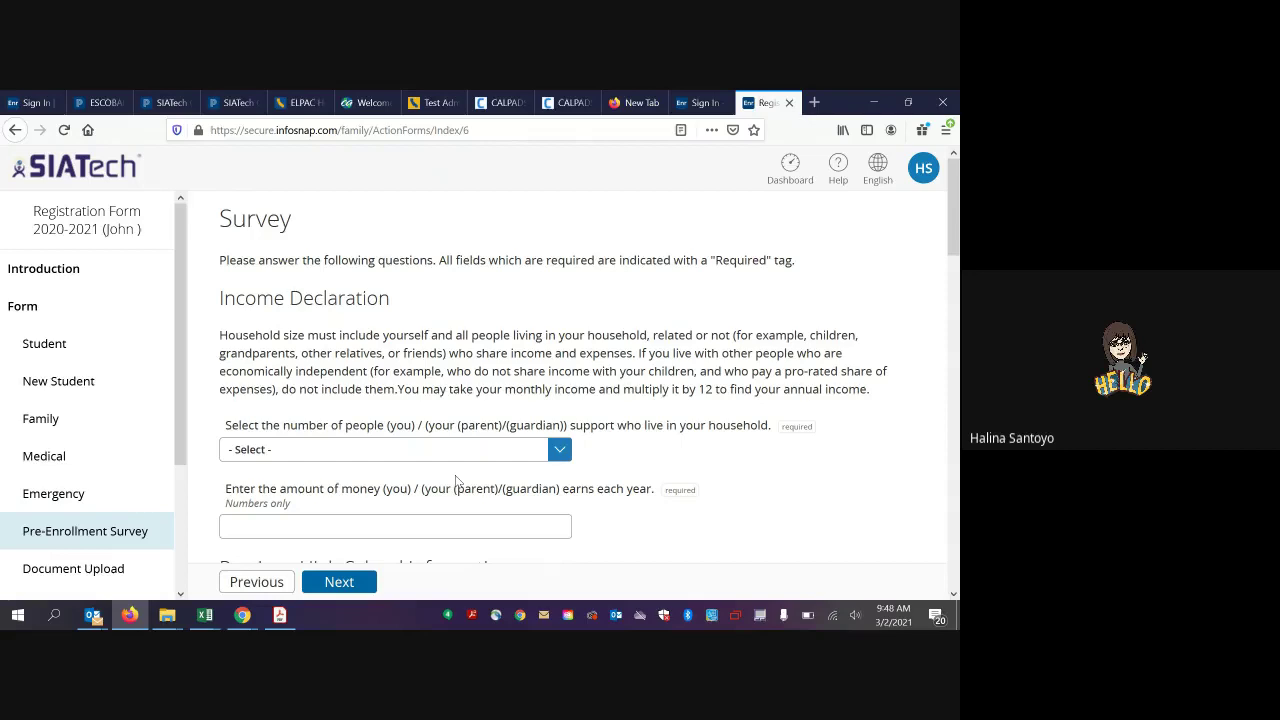
# In the Income Declaration, set the number of supported household members to 1 and the yearly earnings to 0.
pyautogui.click(487, 458)
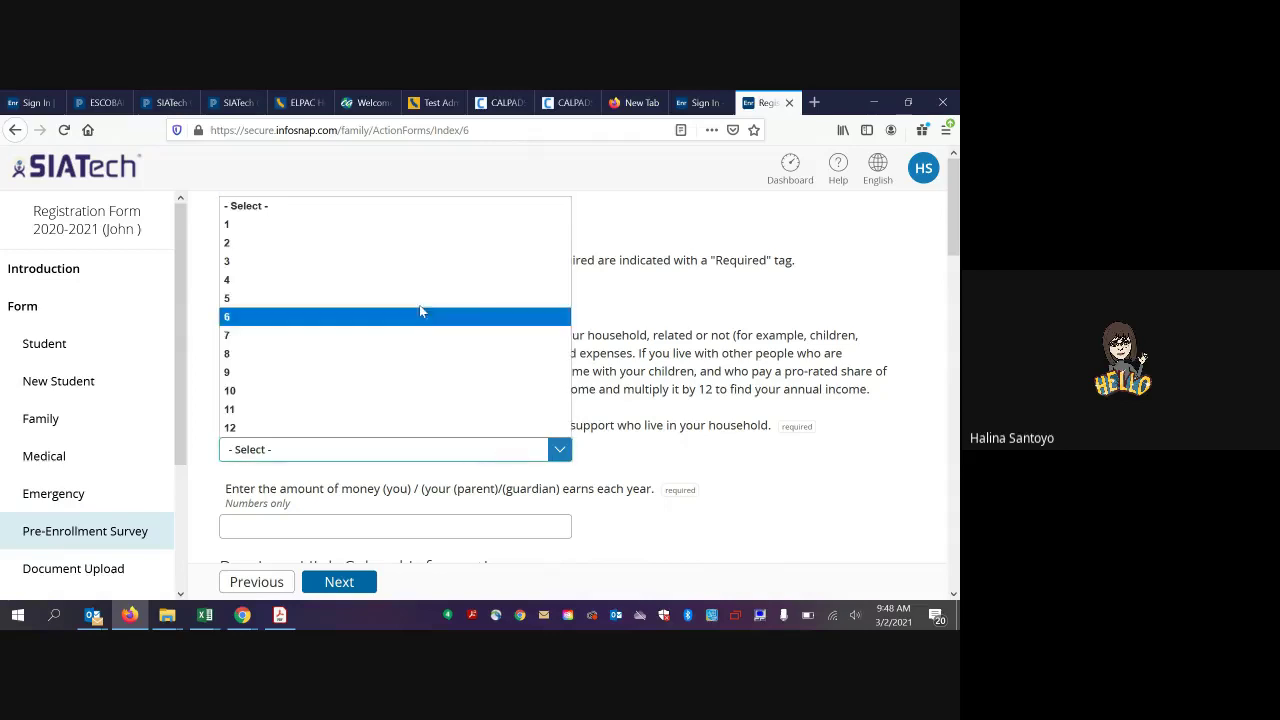
pyautogui.click(410, 226)
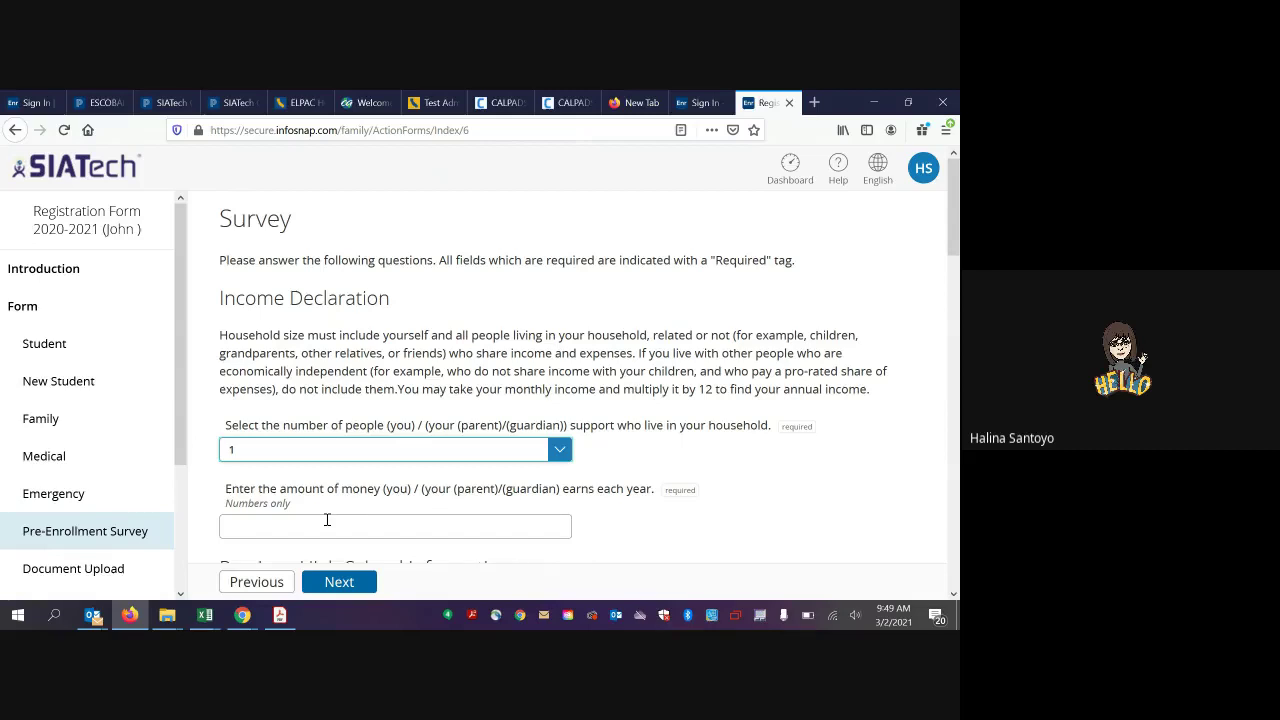
pyautogui.click(265, 530)
pyautogui.write('0')
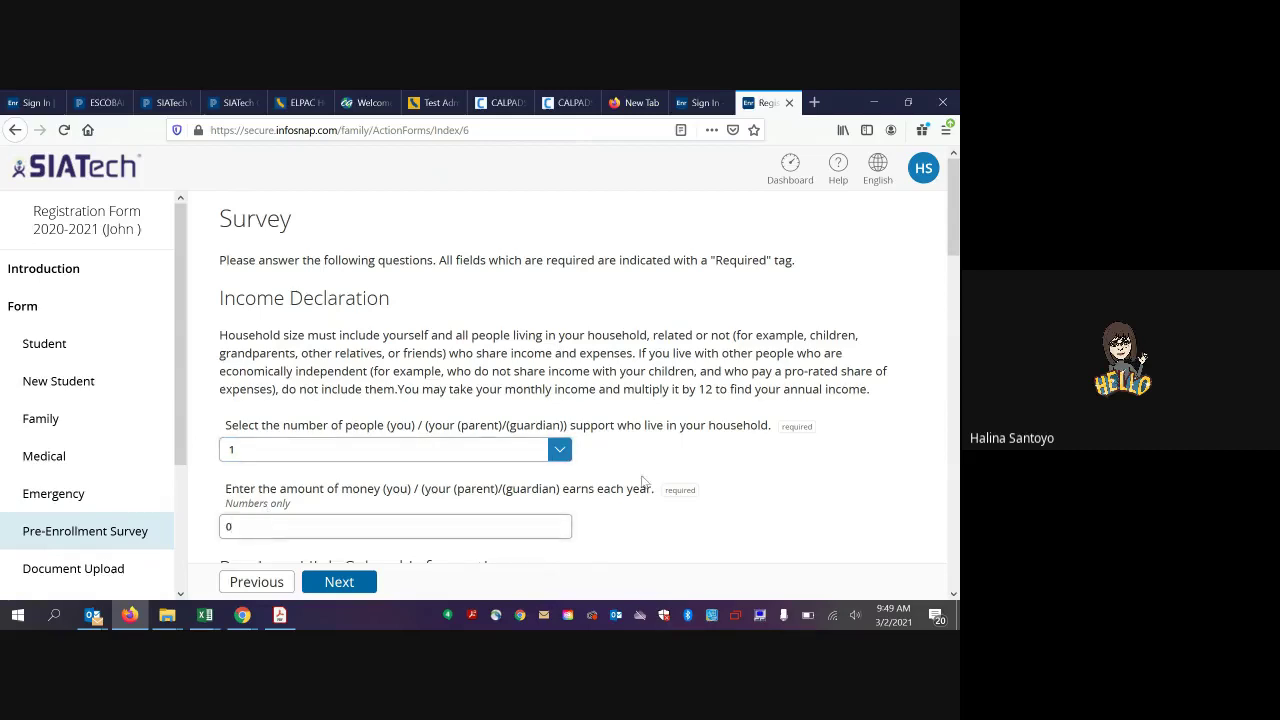
# Answer the Foster Care question with Yes Now and enter "I don't know" as the Foster Client ID.
pyautogui.moveTo(957, 232); pyautogui.dragTo(957, 420)
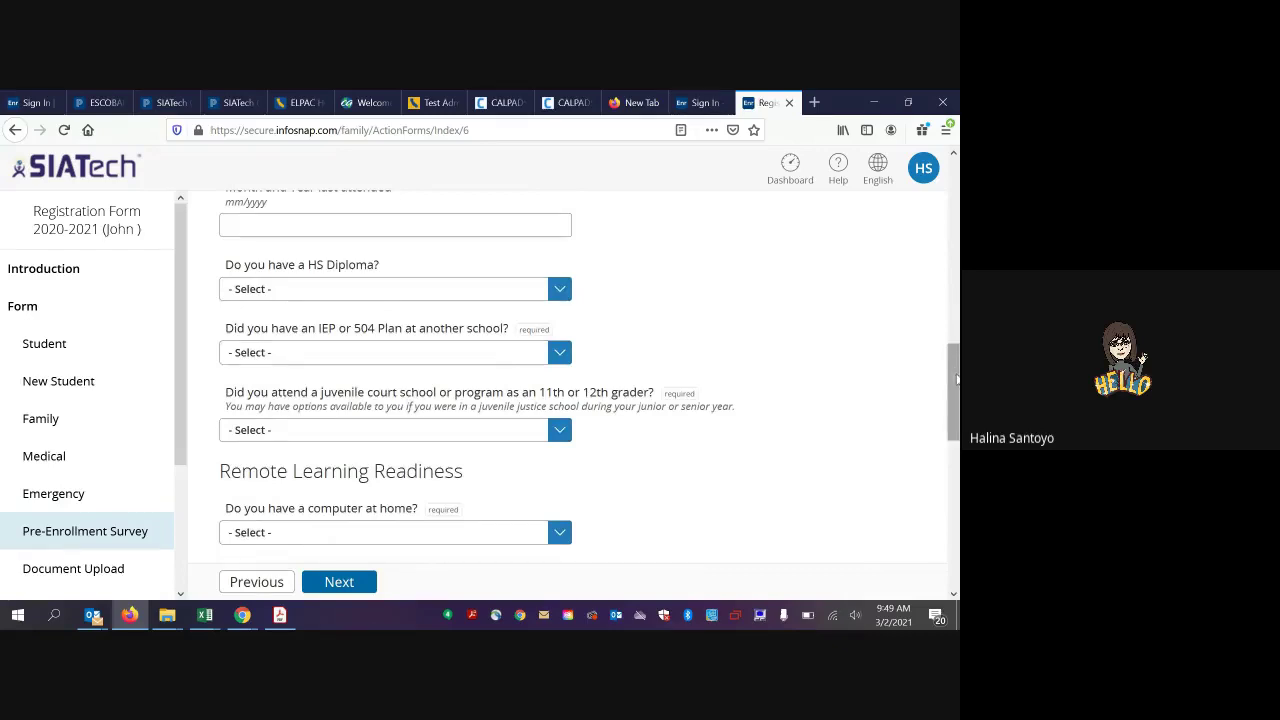
pyautogui.moveTo(957, 380); pyautogui.dragTo(957, 522)
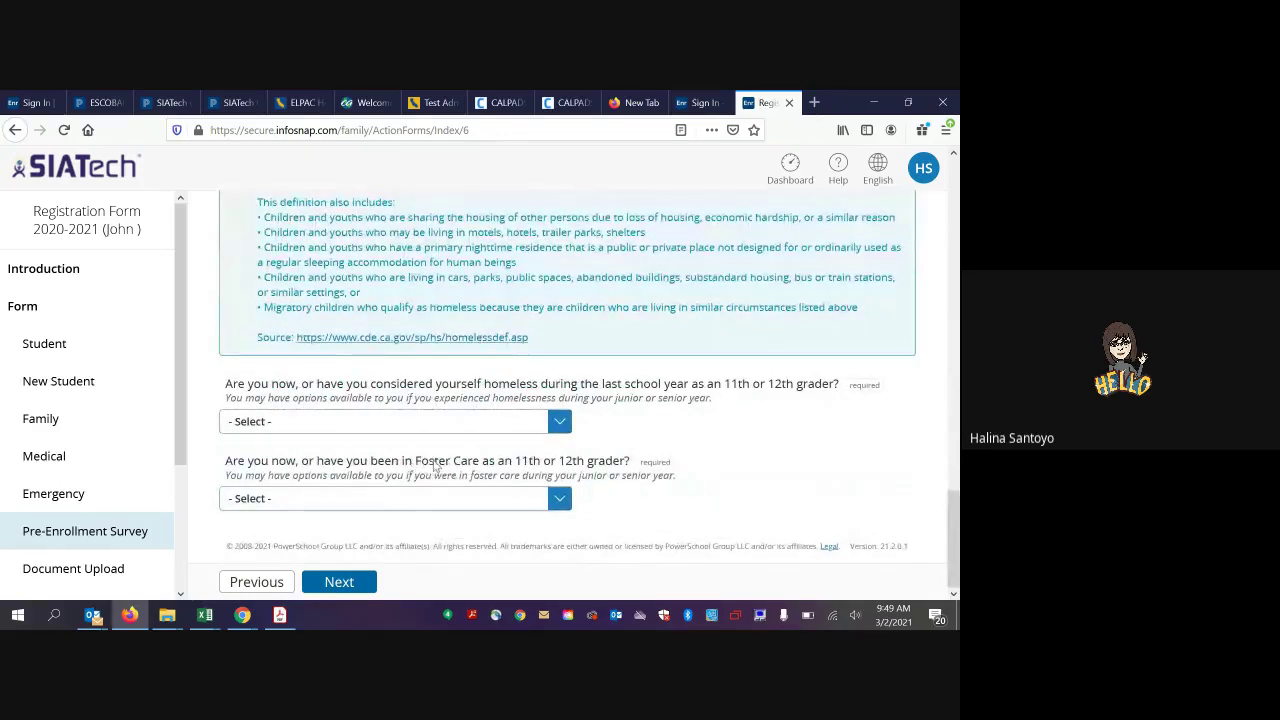
pyautogui.click(560, 502)
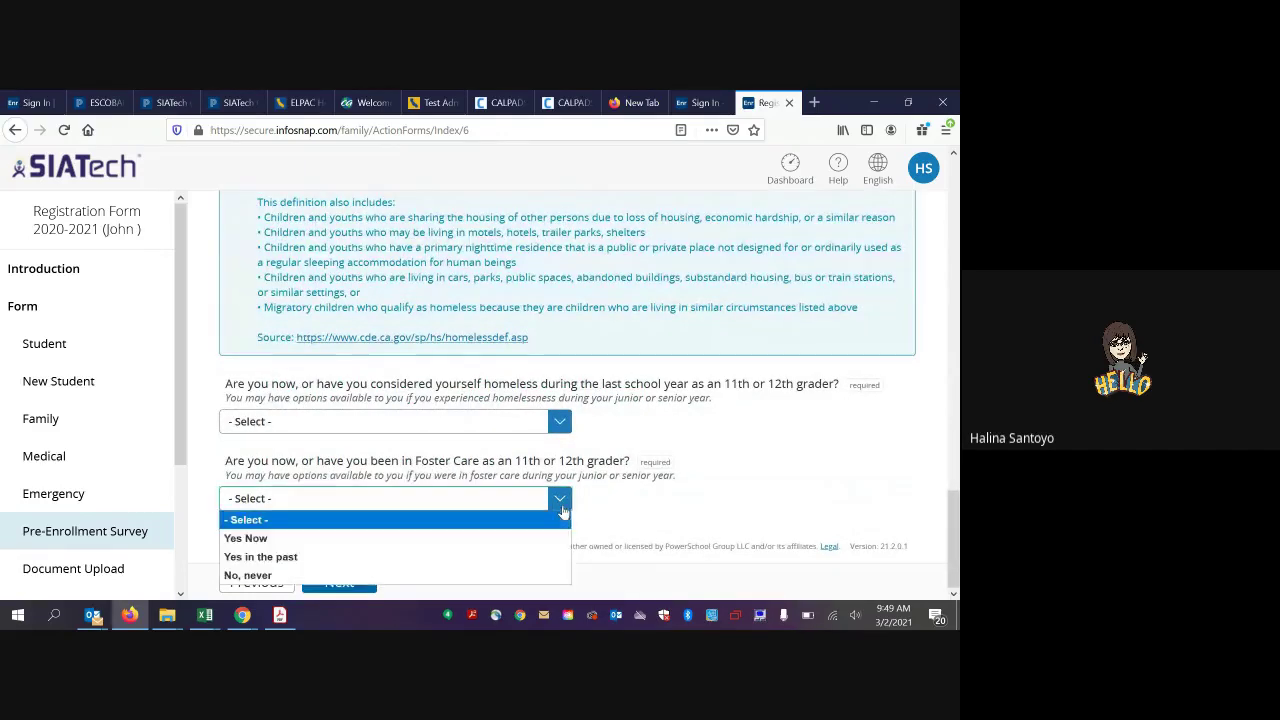
pyautogui.click(493, 541)
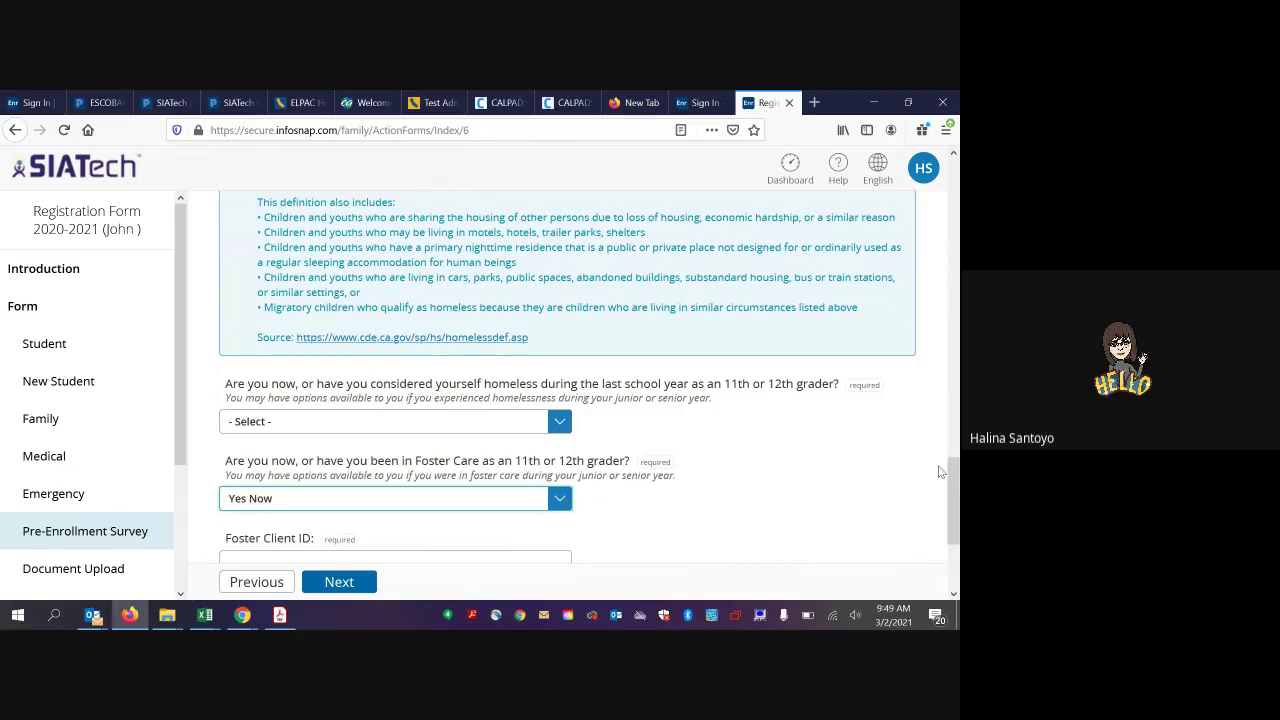
pyautogui.scroll(-3, 943, 472)
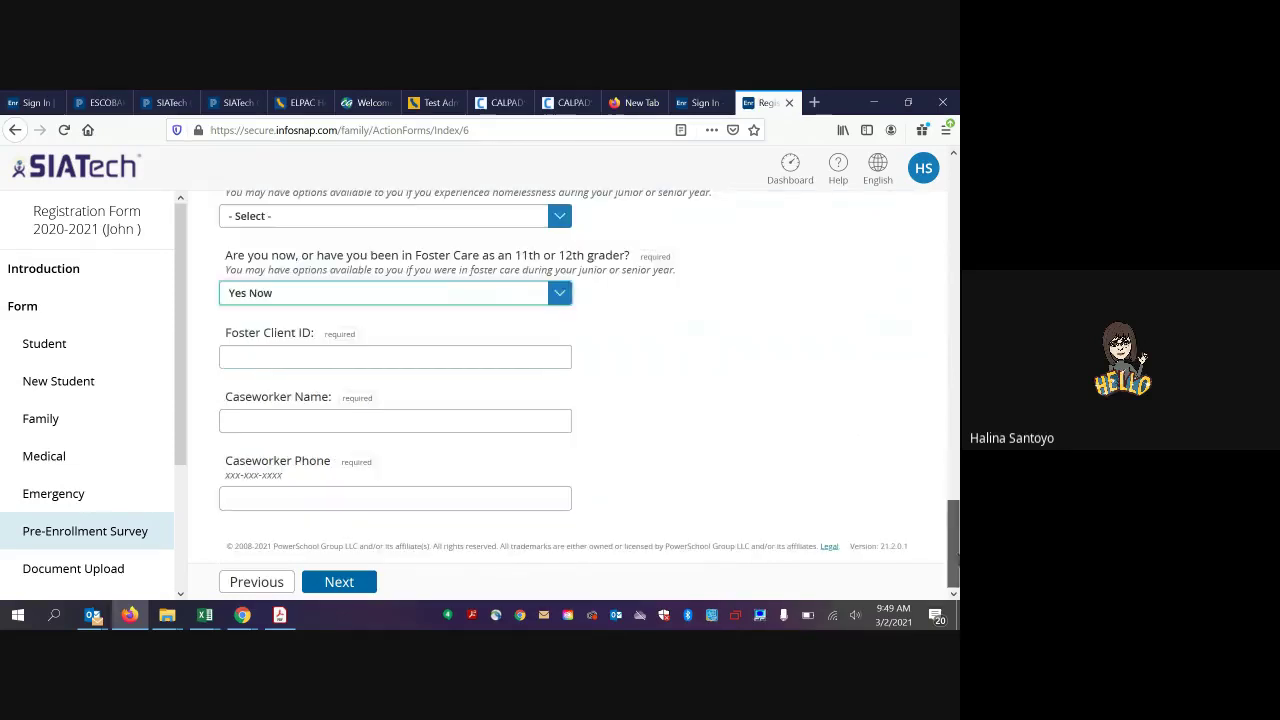
pyautogui.click(459, 359)
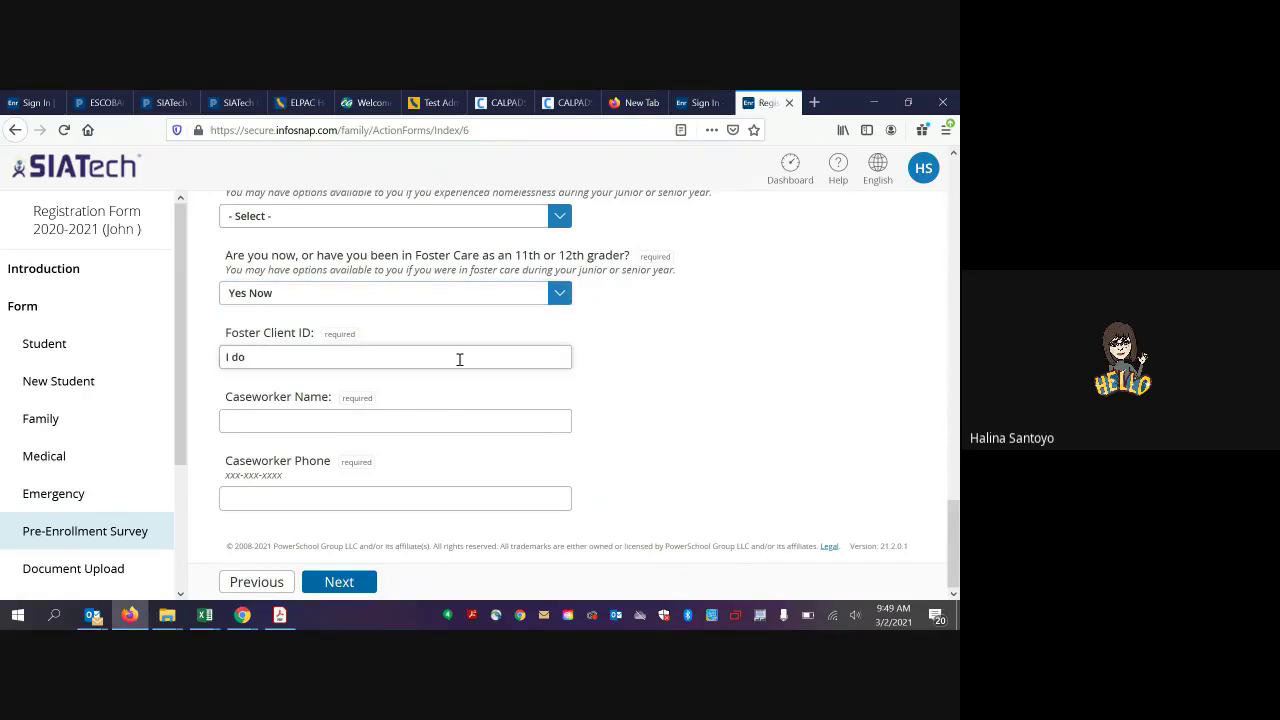
pyautogui.write("I don't know")
# Change the Foster Care answer to Yes in the past and continue to the Document Upload page.
pyautogui.click(565, 298)
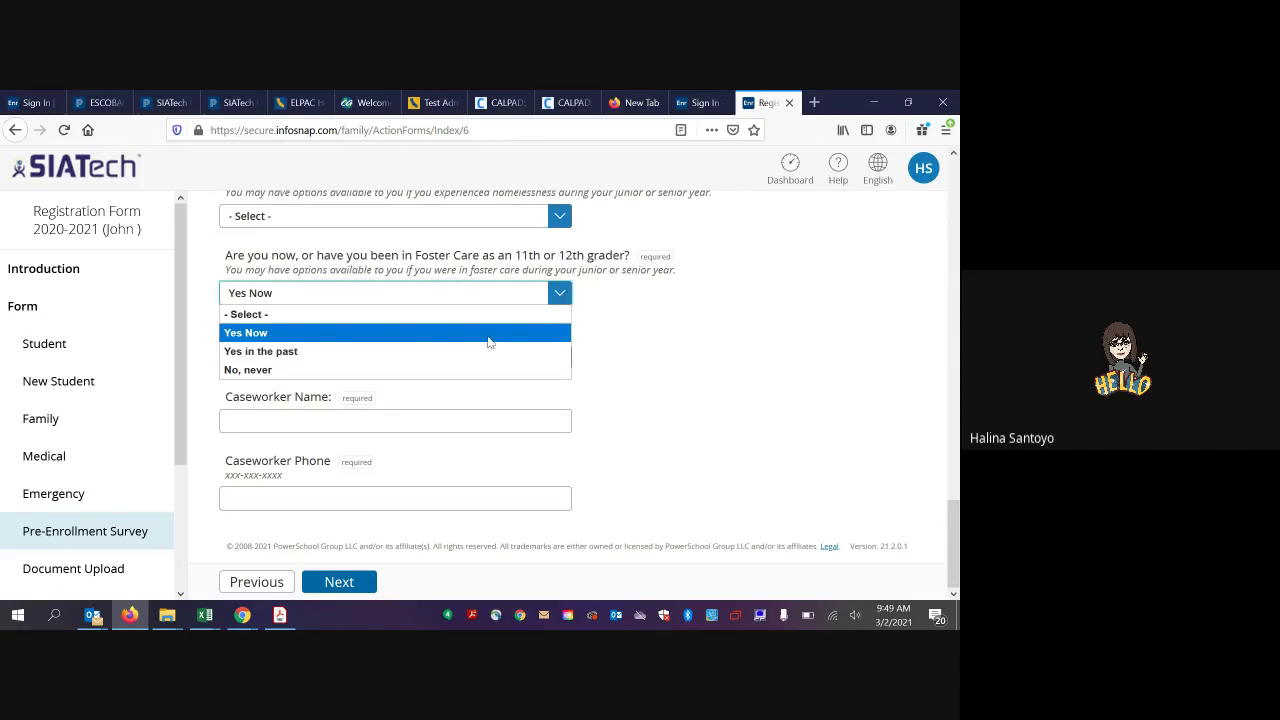
pyautogui.click(490, 350)
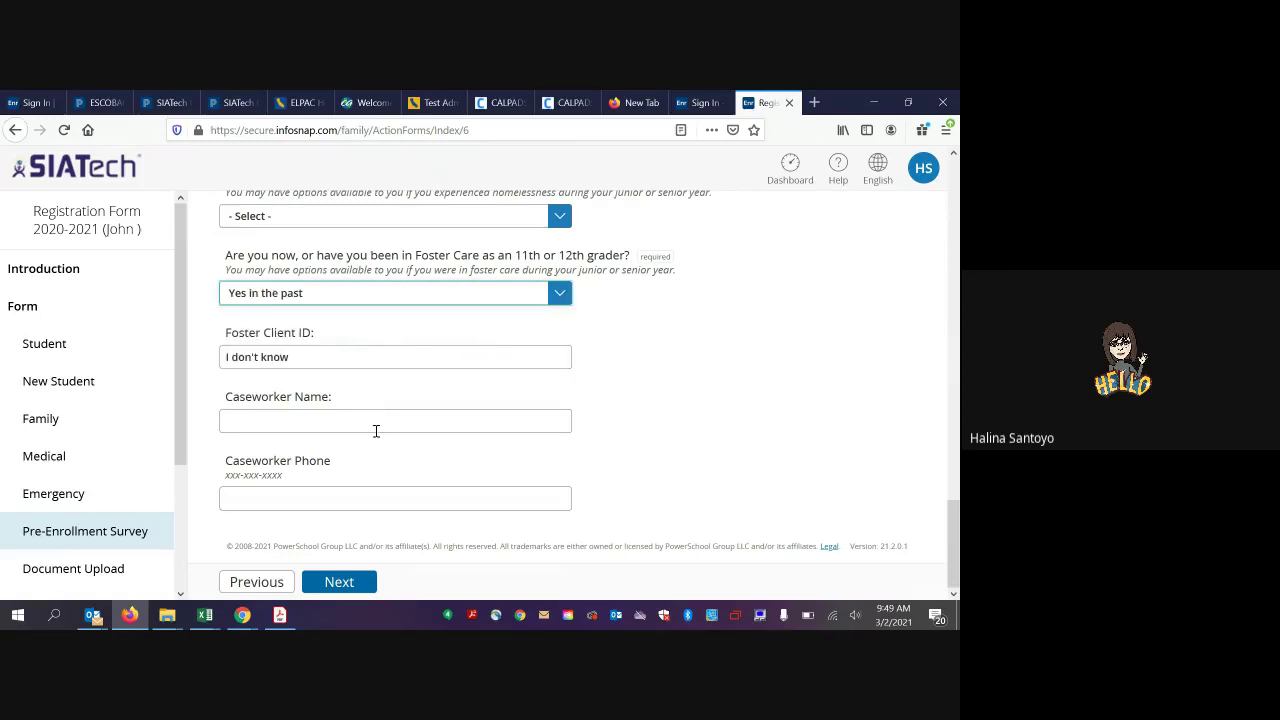
pyautogui.click(345, 586)
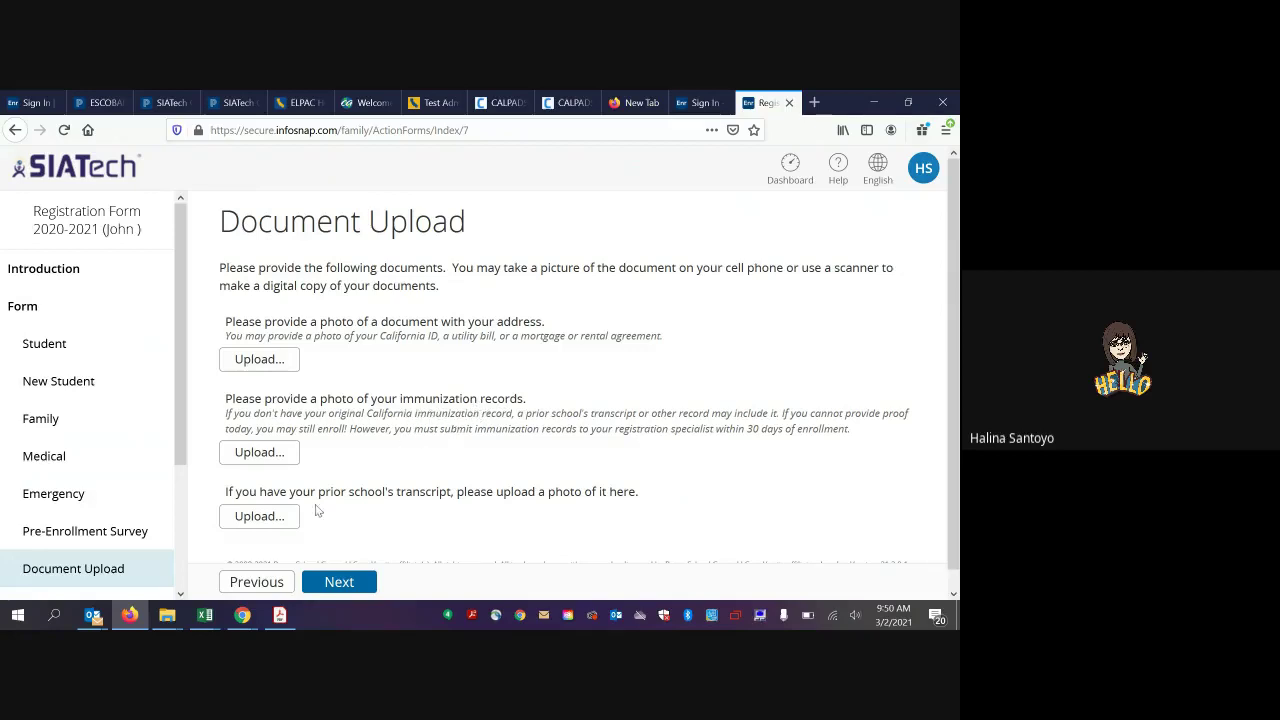
# Go on to the agreements, review the releases and policies, and continue to the Electronic Signature page.
pyautogui.click(340, 590)
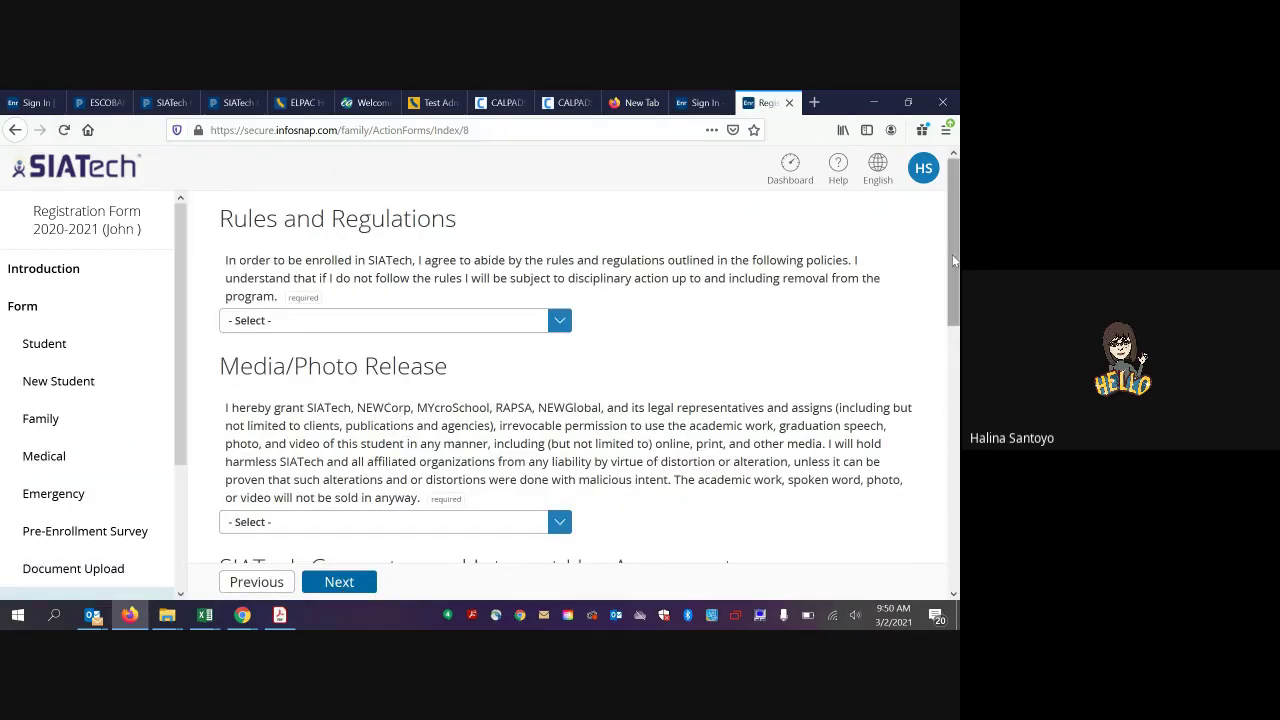
pyautogui.moveTo(954, 262); pyautogui.dragTo(957, 481)
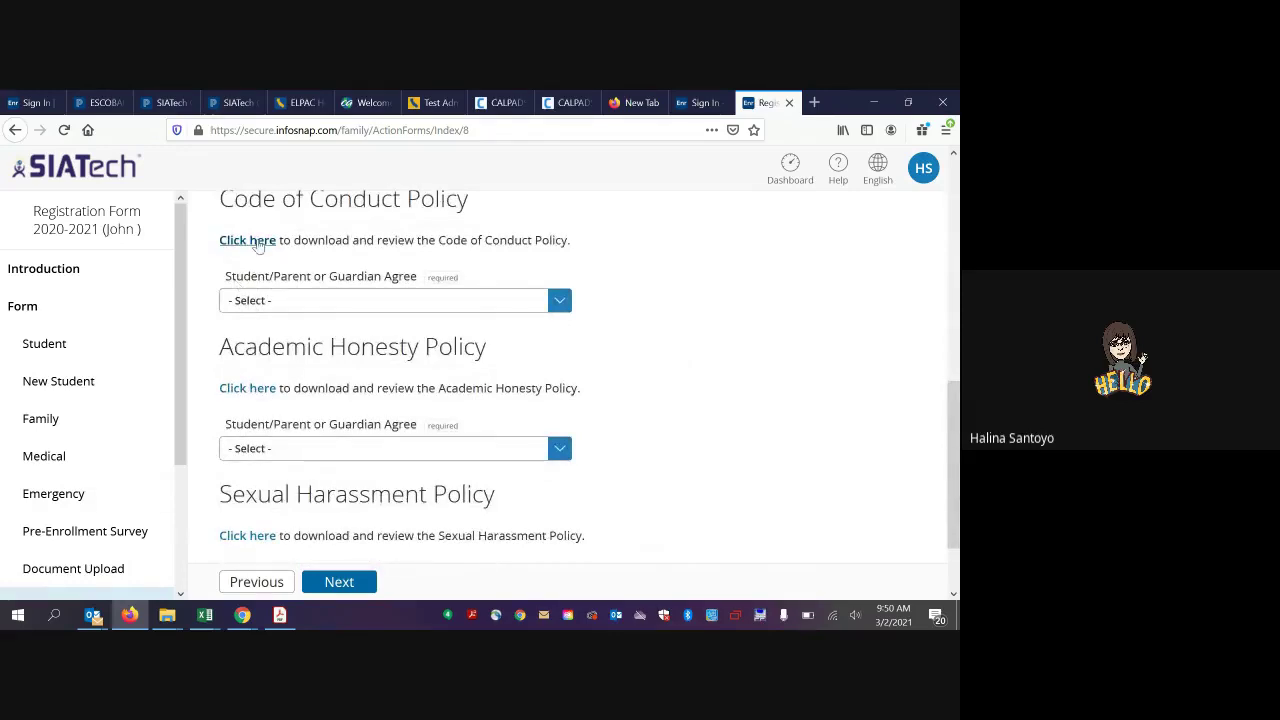
pyautogui.moveTo(957, 405); pyautogui.dragTo(957, 220)
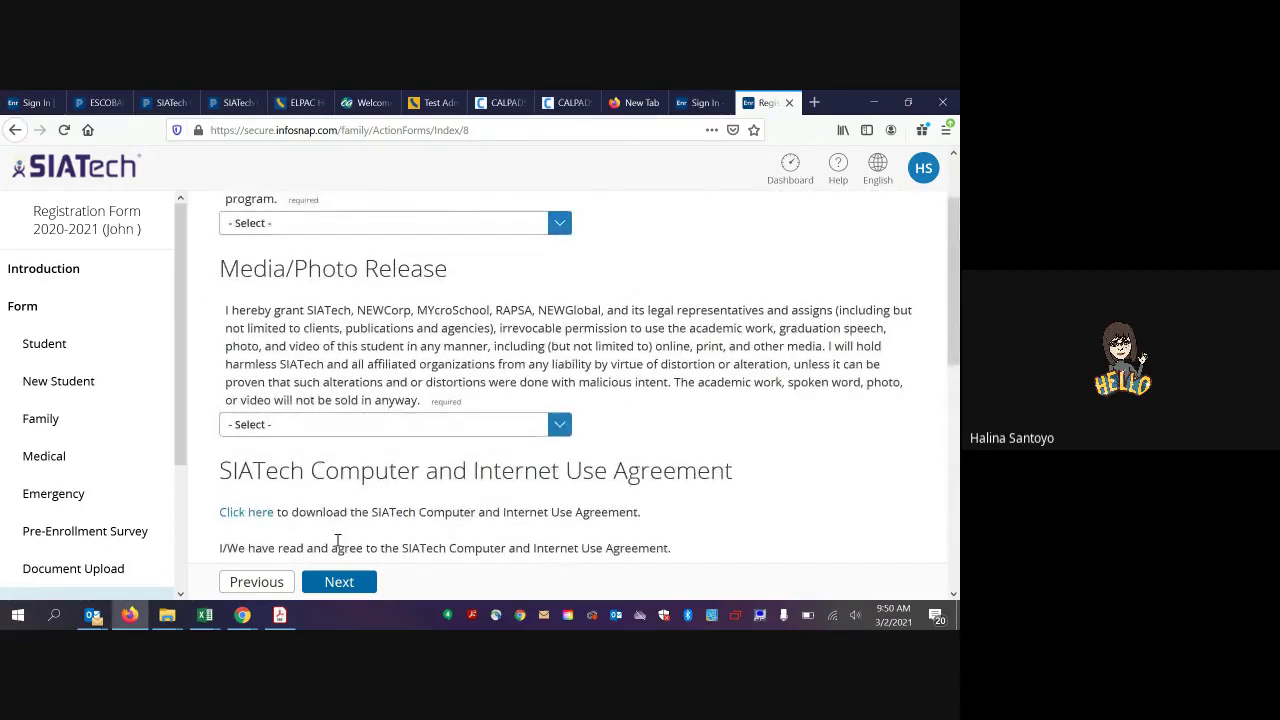
pyautogui.click(345, 583)
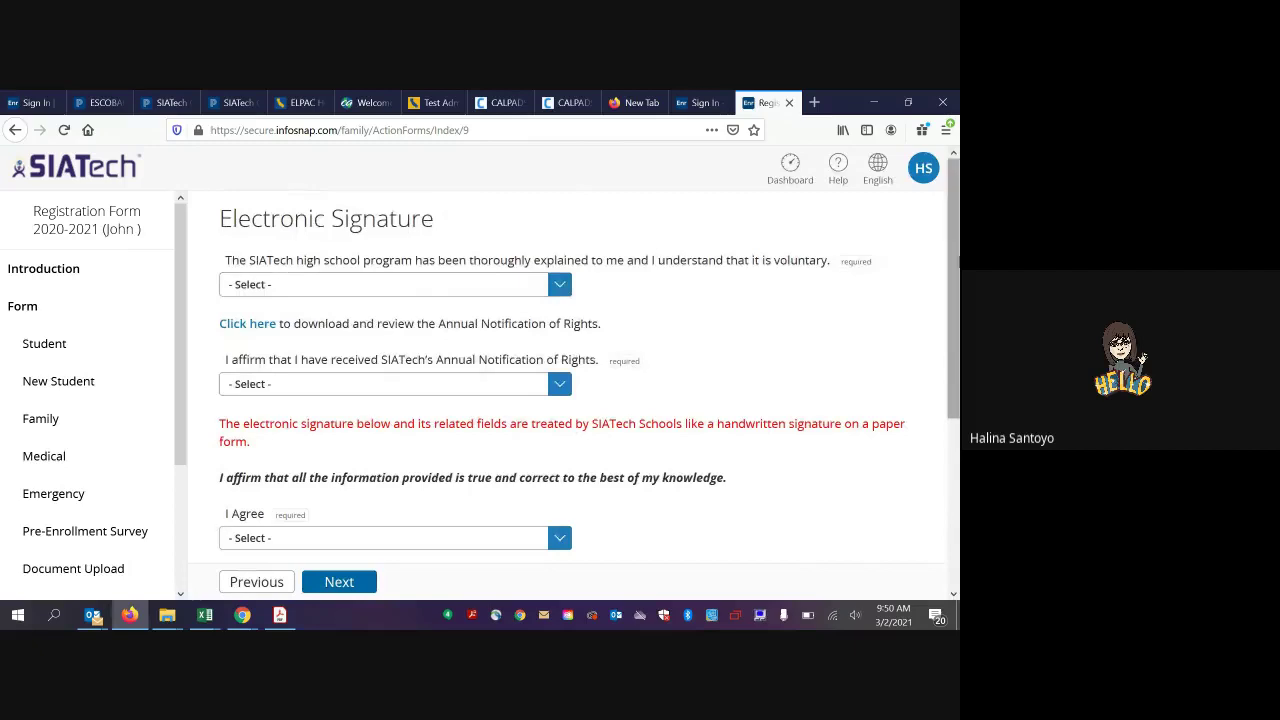
# Enter the student's full name as the electronic signature, and continue to the Summary page to check each page's status.
pyautogui.moveTo(958, 262); pyautogui.dragTo(958, 440)
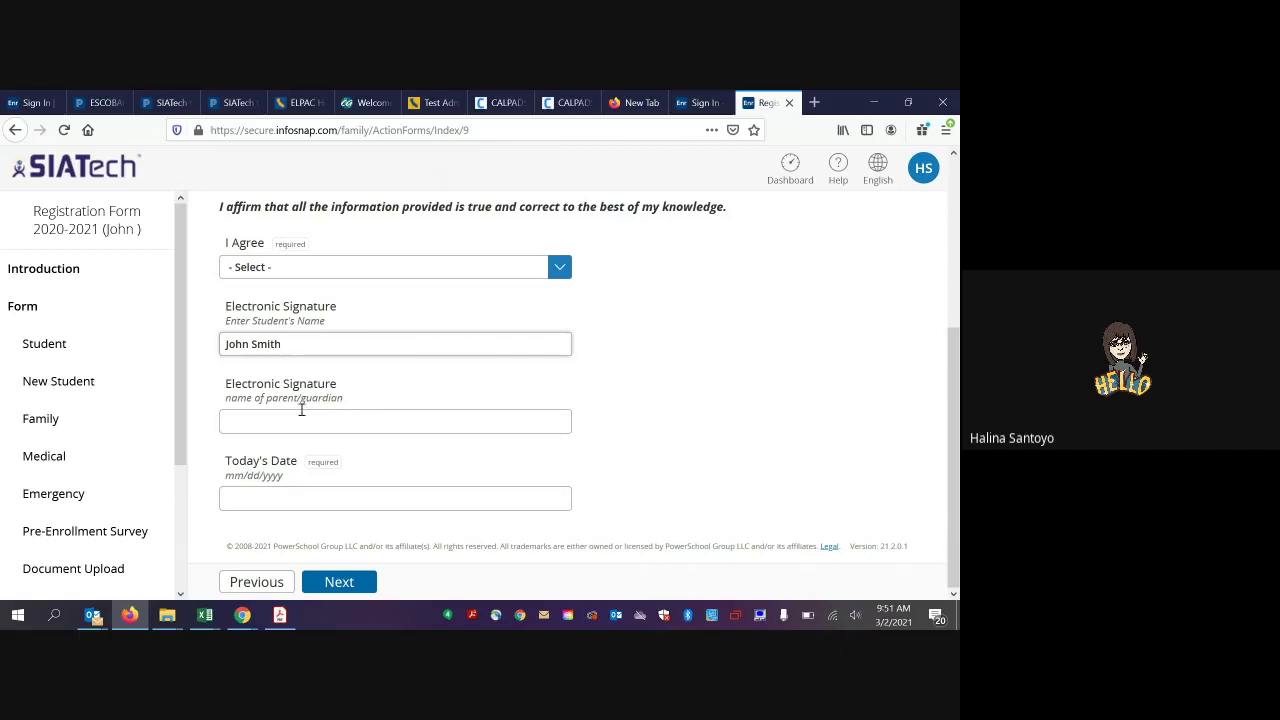
pyautogui.click(339, 583)
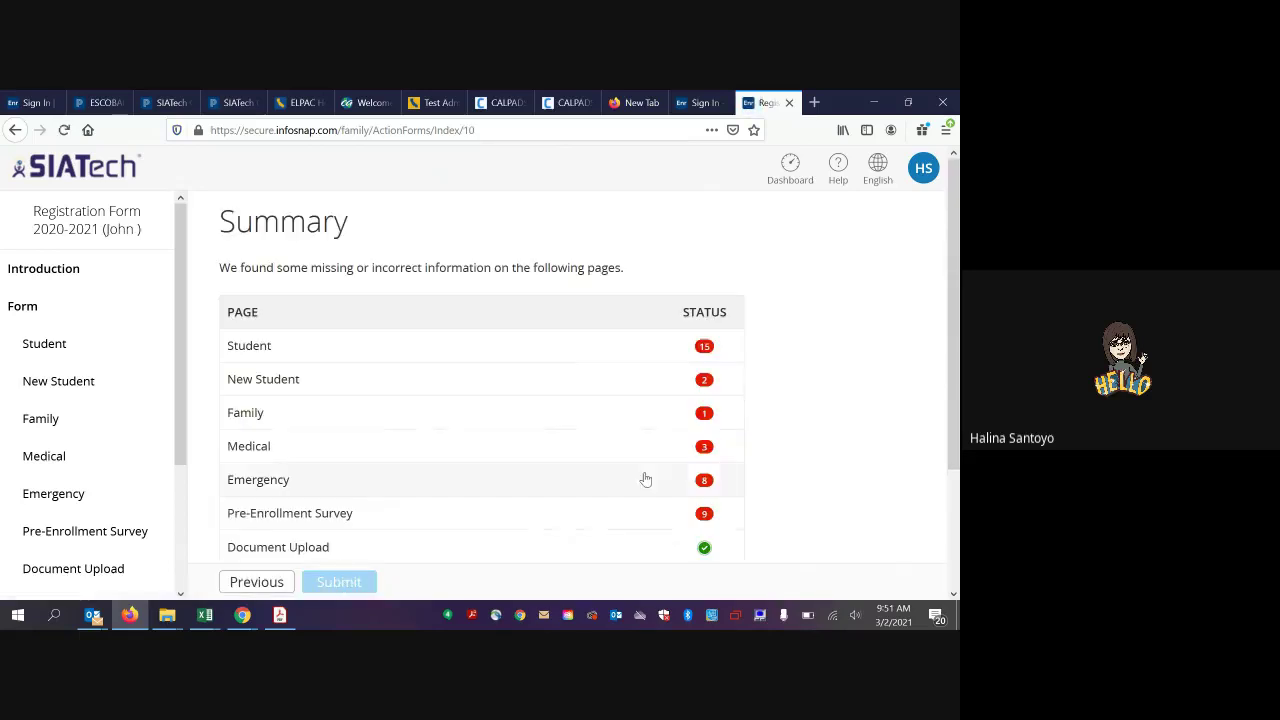
pyautogui.scroll(-2, 957, 470)
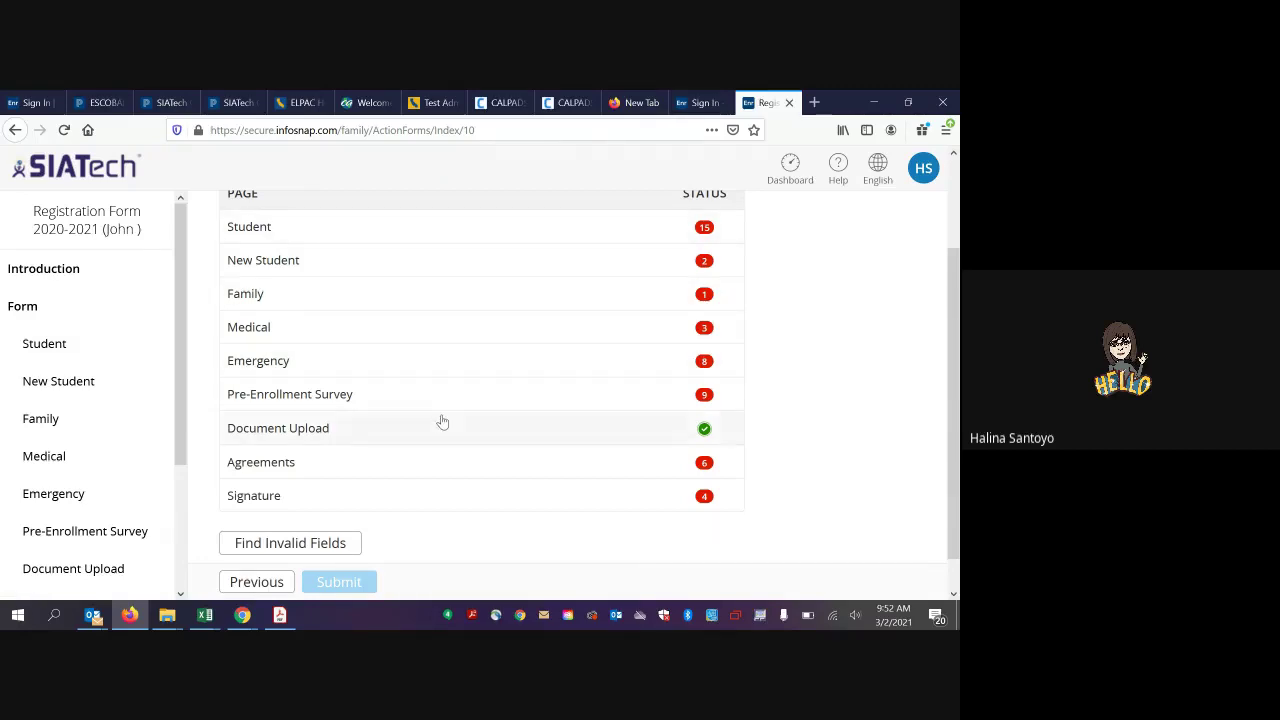
# Switch to the application form PDF in Adobe Acrobat and review its participant information, WIOA eligibility, requested services and signature fields.
pyautogui.click(280, 616)
pyautogui.click(306, 319)
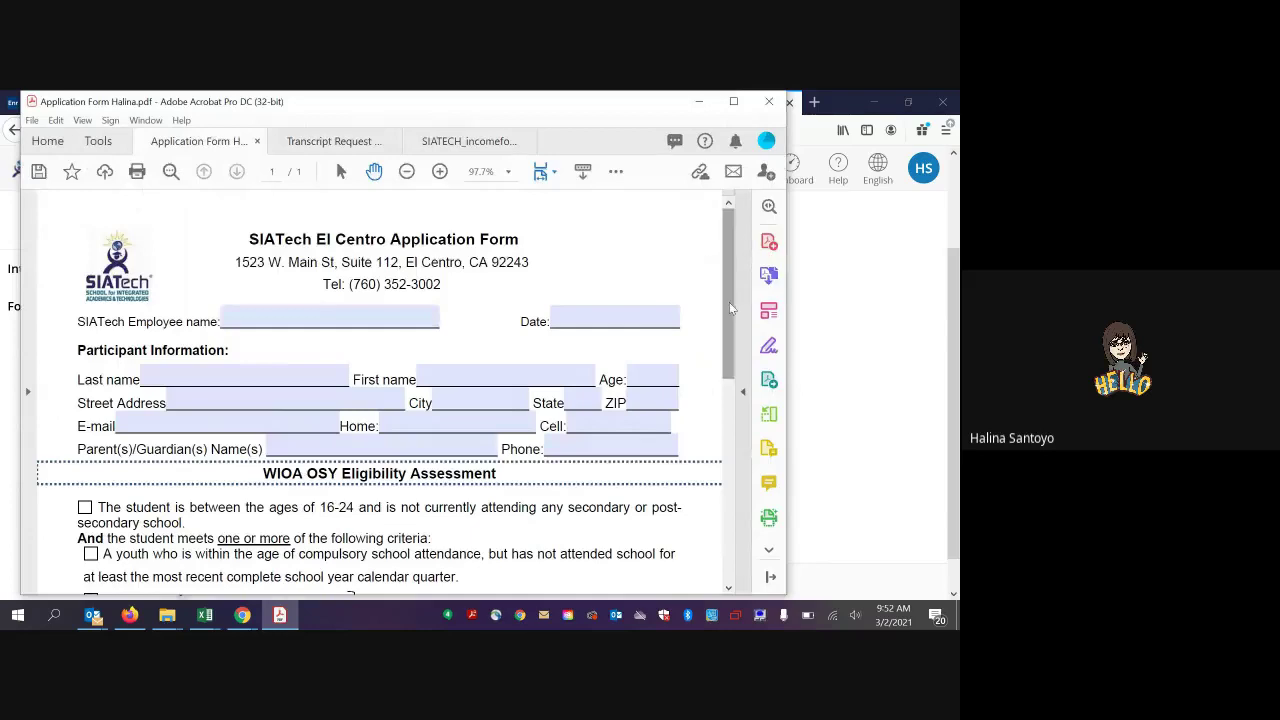
pyautogui.moveTo(730, 309); pyautogui.dragTo(720, 356)
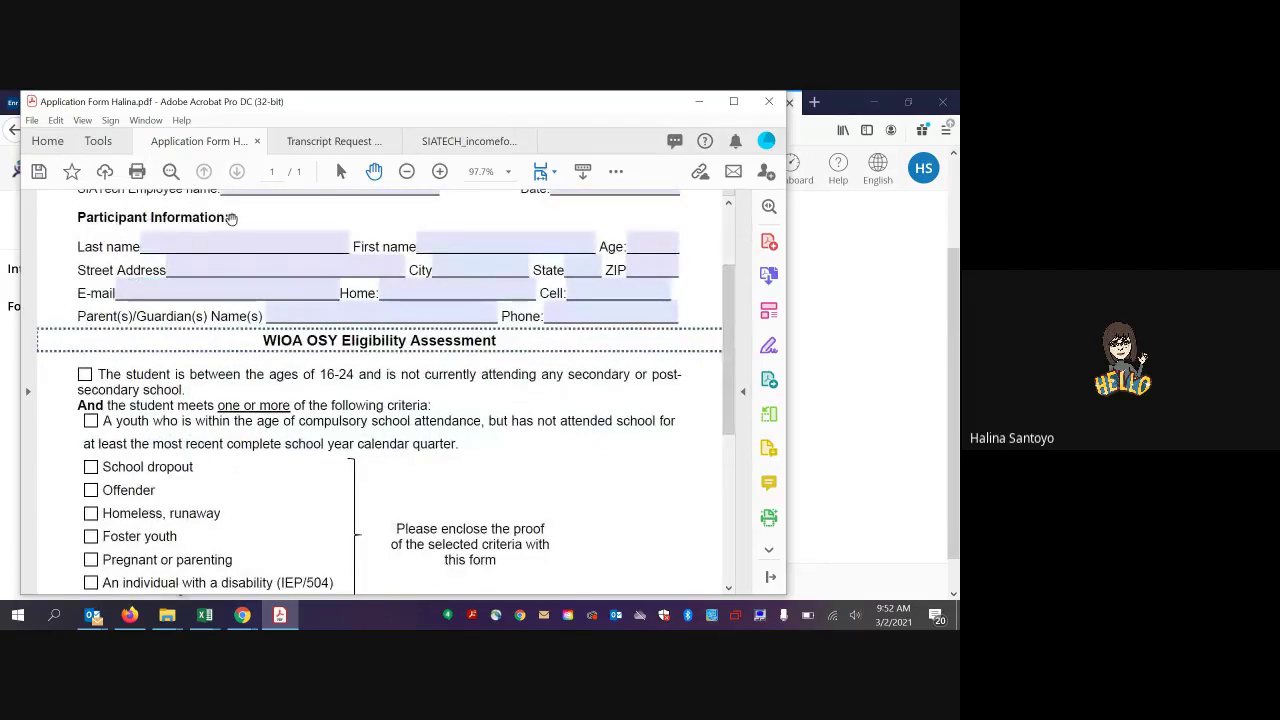
pyautogui.click(211, 247)
pyautogui.scroll(-3, 726, 400)
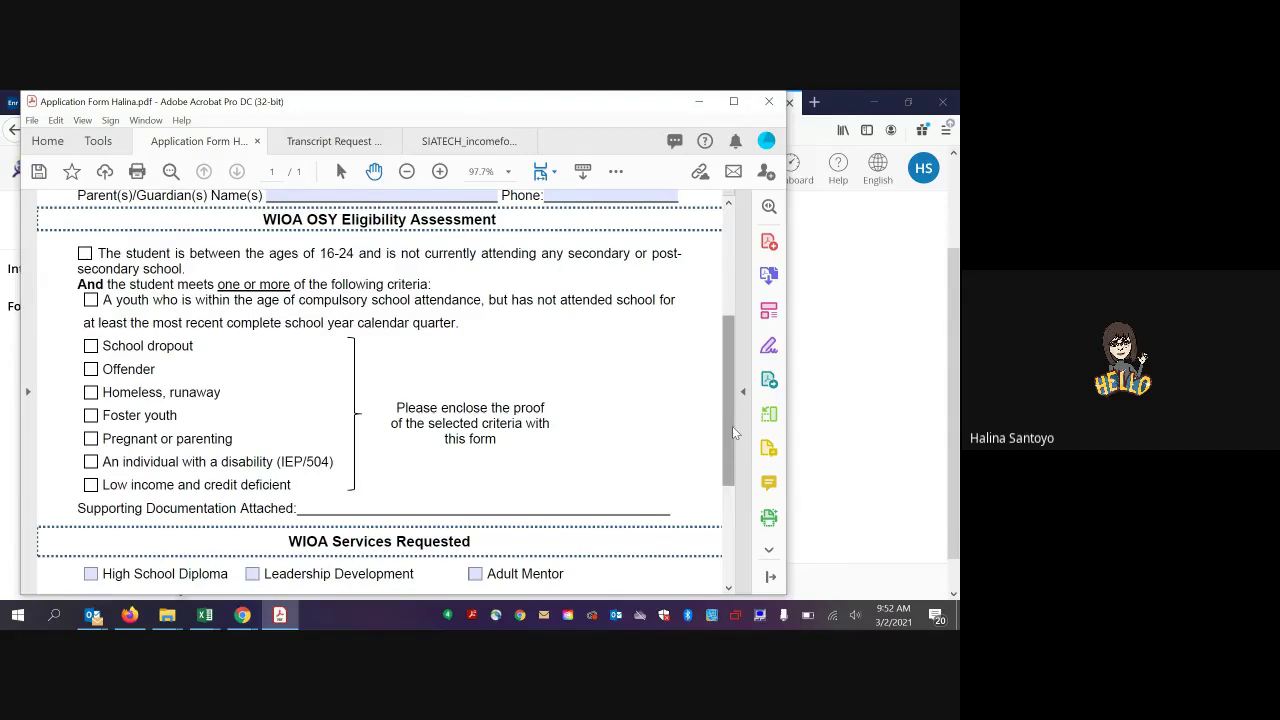
pyautogui.moveTo(732, 426); pyautogui.dragTo(731, 515)
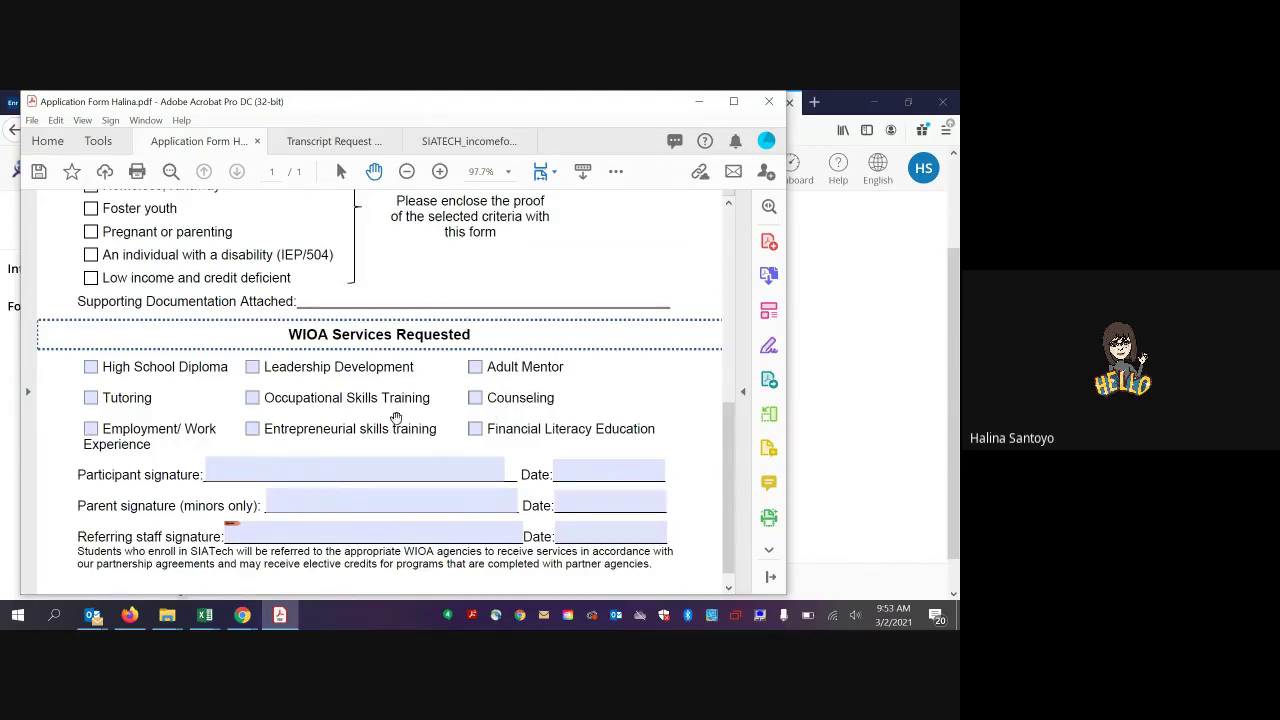
pyautogui.click(265, 463)
# Bring up the Transcript Request Form and examine its student name and school name fields.
pyautogui.click(340, 141)
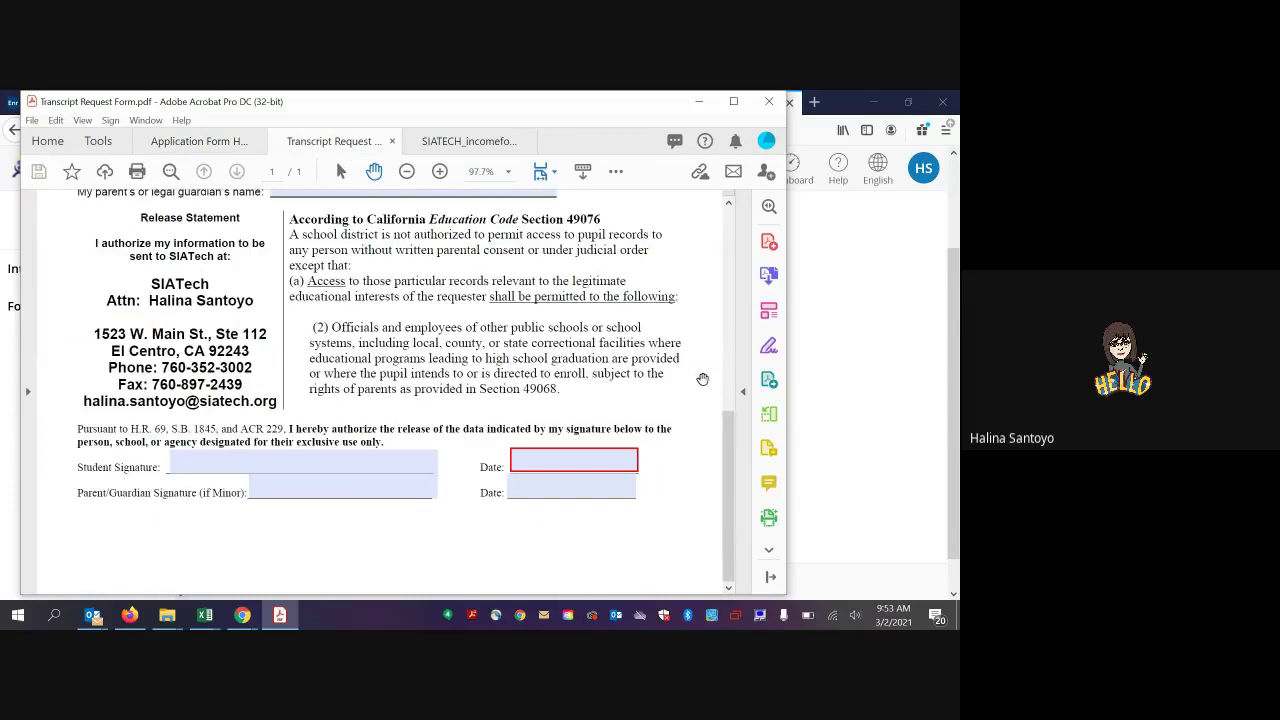
pyautogui.moveTo(734, 464); pyautogui.dragTo(726, 278)
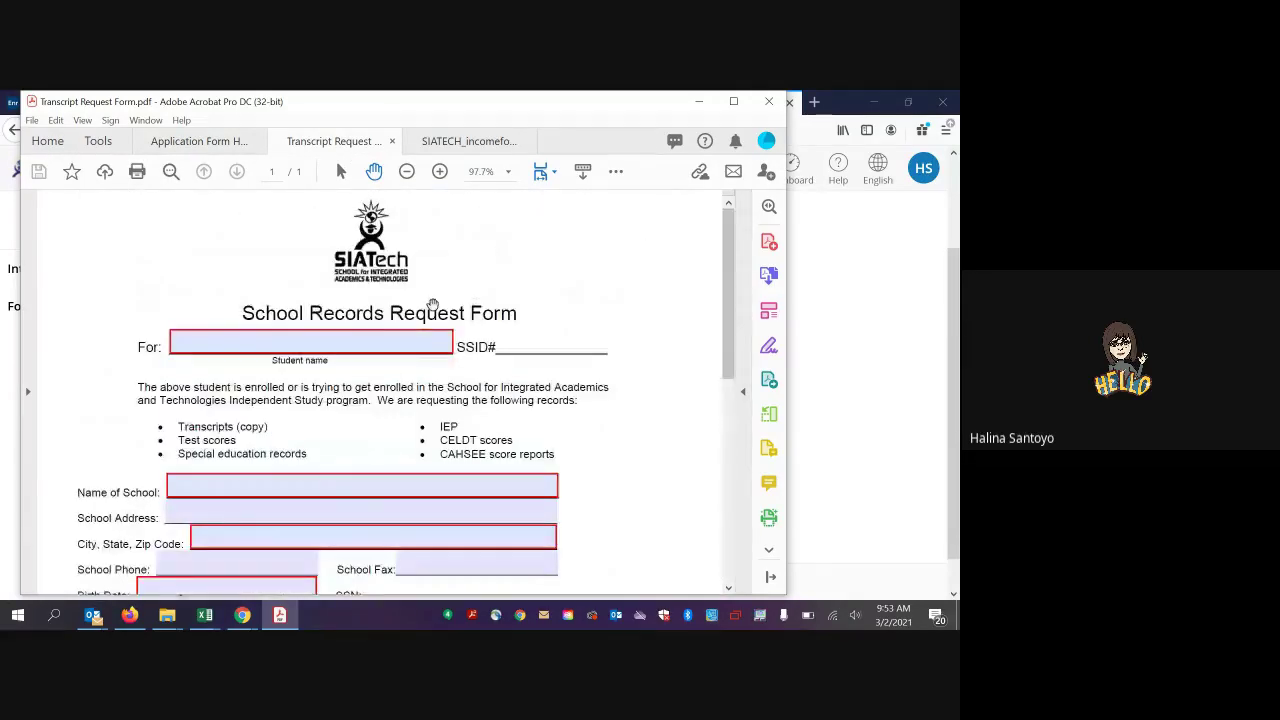
pyautogui.click(320, 340)
pyautogui.click(201, 484)
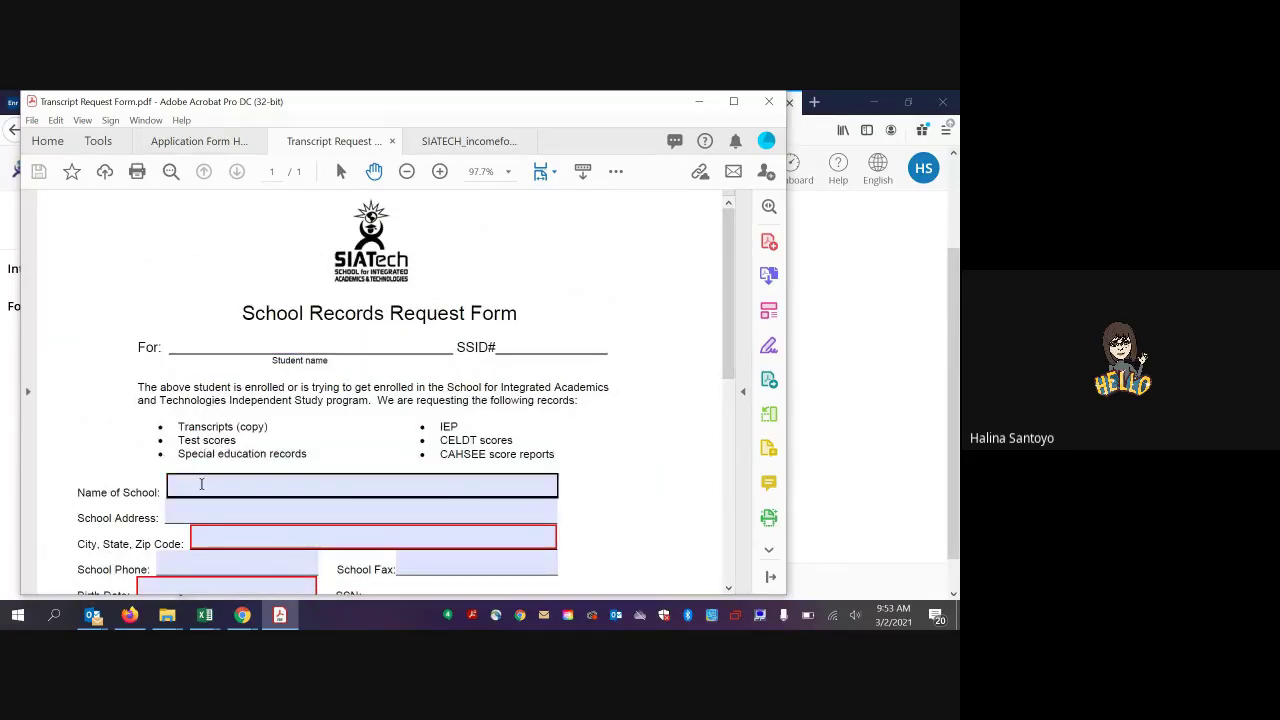
pyautogui.click(201, 484)
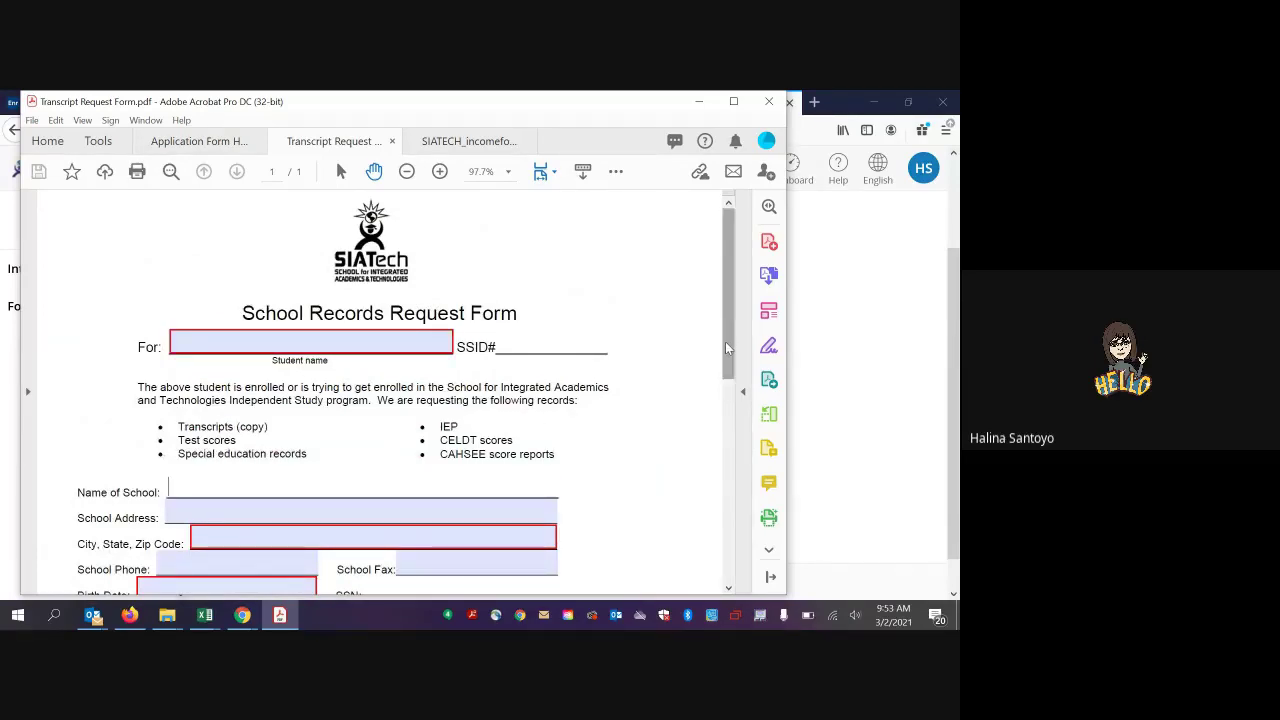
# Examine the records request form's birth date, enrollment dates, address, guardian, release statement and signature sections.
pyautogui.moveTo(725, 341); pyautogui.dragTo(737, 428)
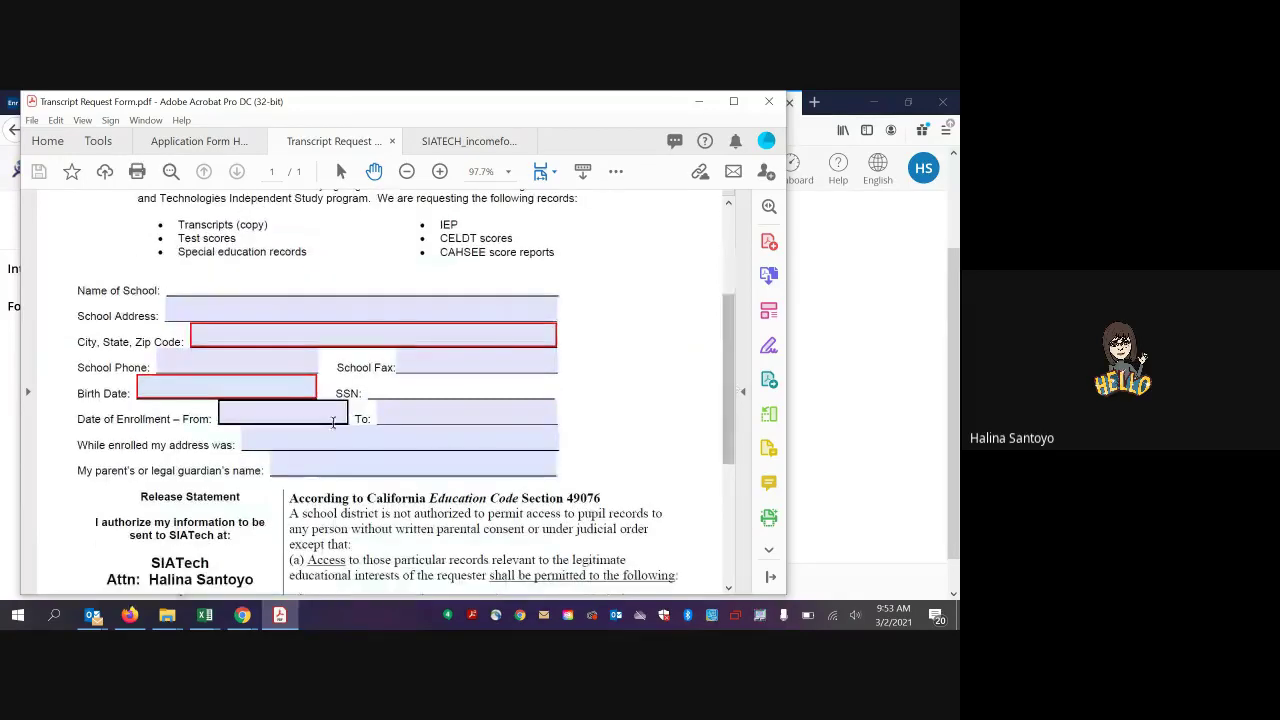
pyautogui.click(288, 393)
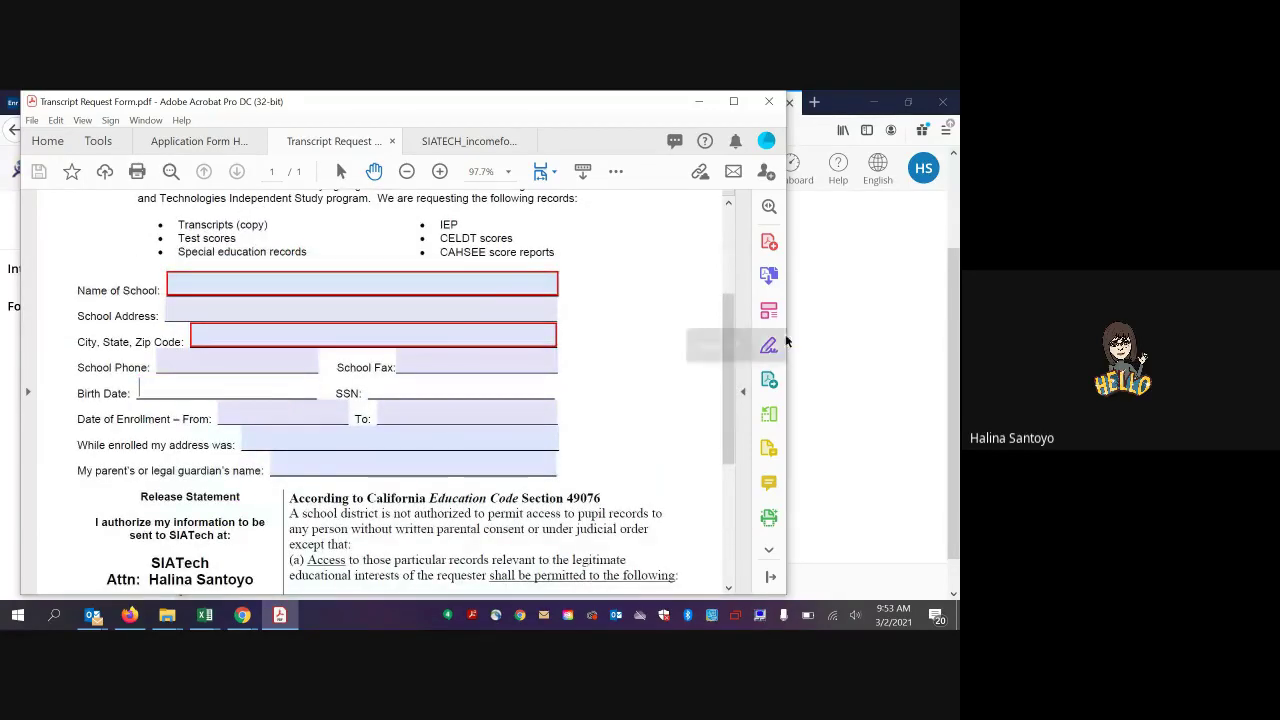
pyautogui.scroll(-4, 724, 444)
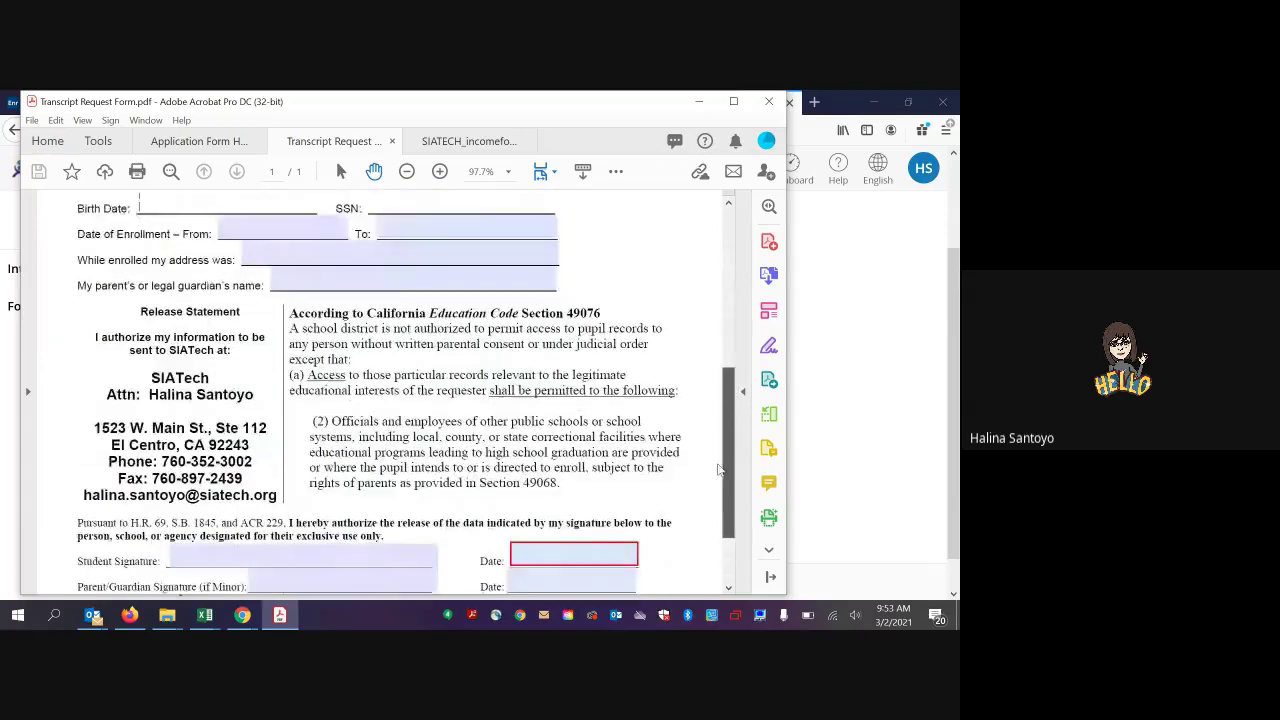
pyautogui.scroll(3, 717, 413)
pyautogui.scroll(1, 717, 413)
pyautogui.scroll(-1, 718, 405)
pyautogui.scroll(1, 720, 395)
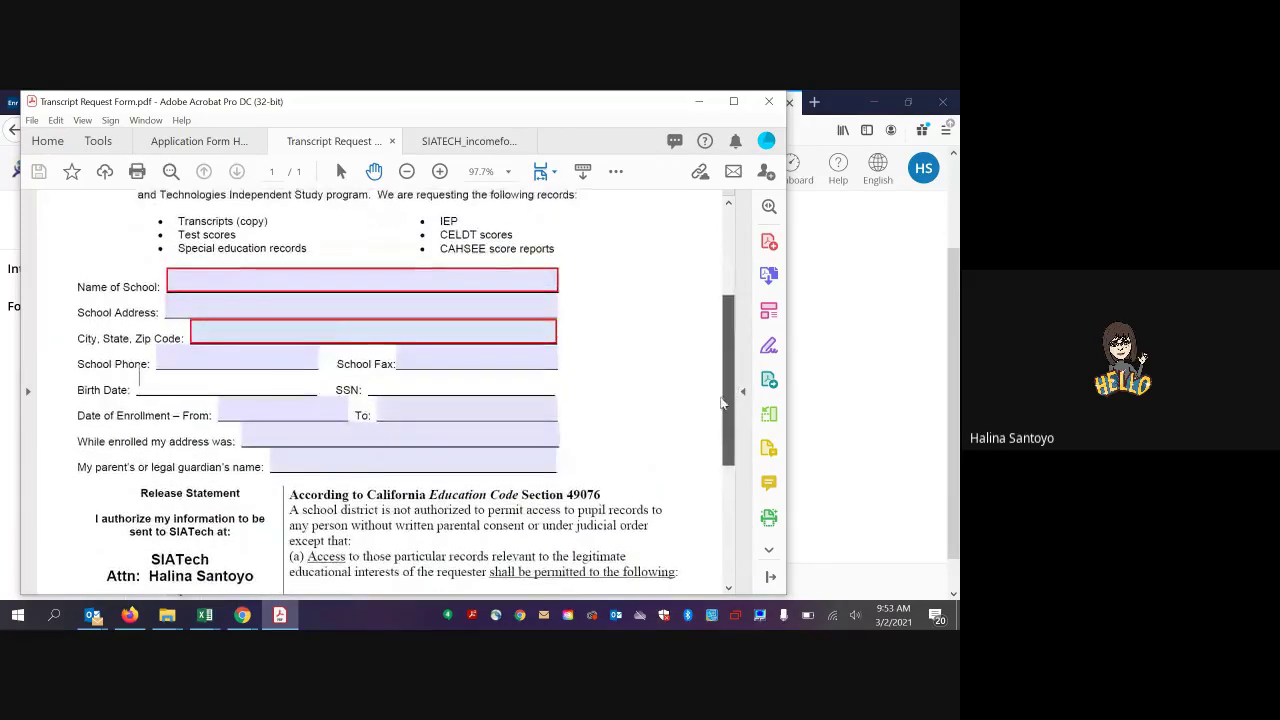
pyautogui.moveTo(722, 388); pyautogui.dragTo(724, 378)
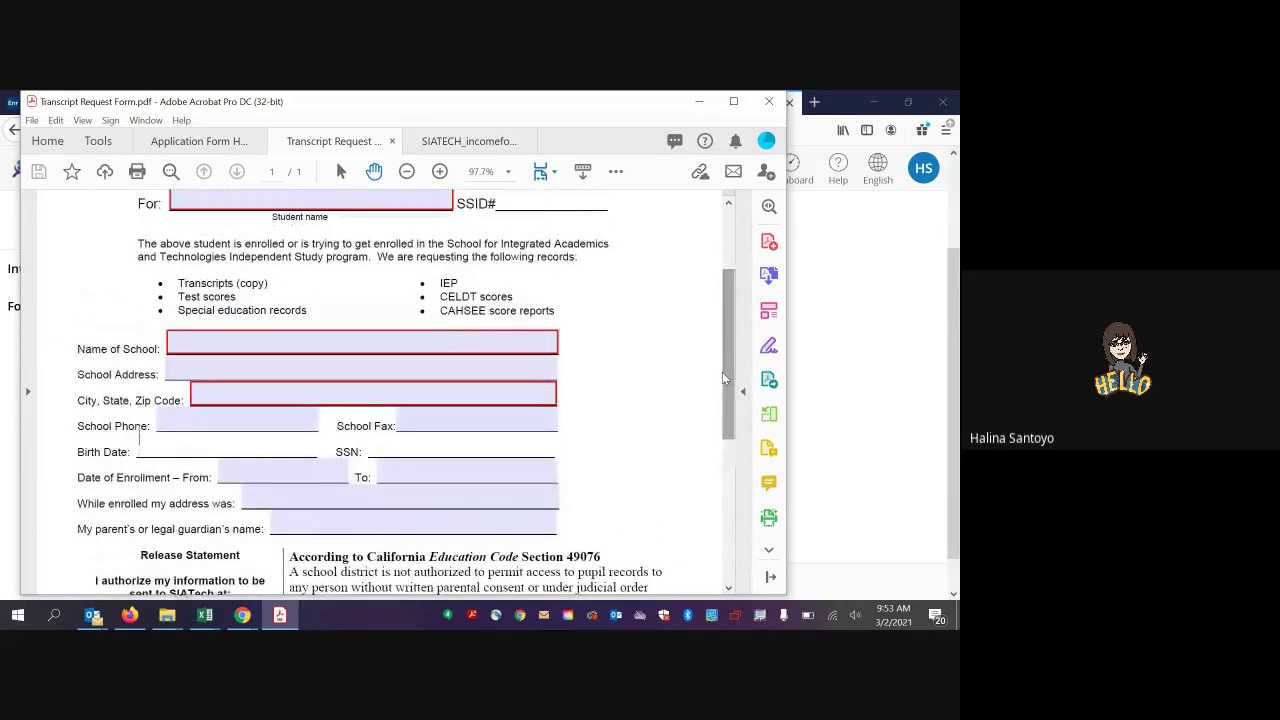
# Review the Transcript Request Form's student and guardian signature and date lines, and recheck its school information fields.
pyautogui.scroll(-6, 724, 378)
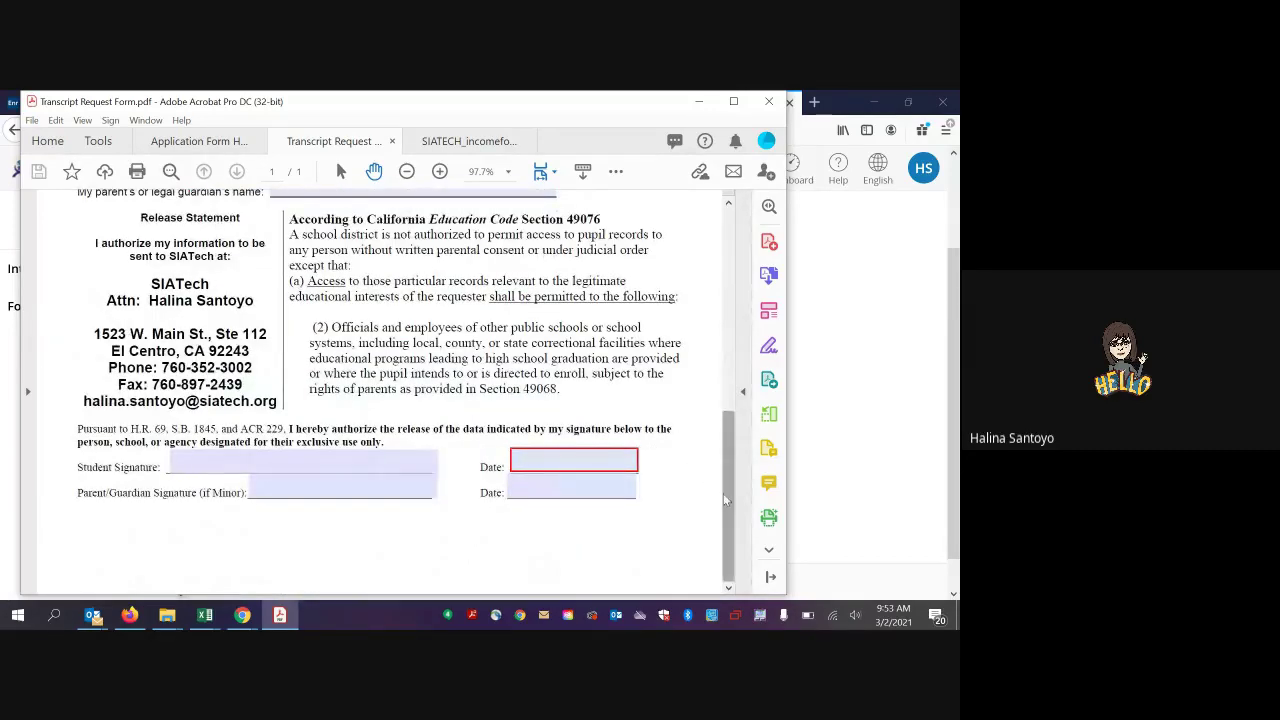
pyautogui.scroll(1, 723, 493)
pyautogui.scroll(4, 724, 420)
pyautogui.scroll(1, 726, 371)
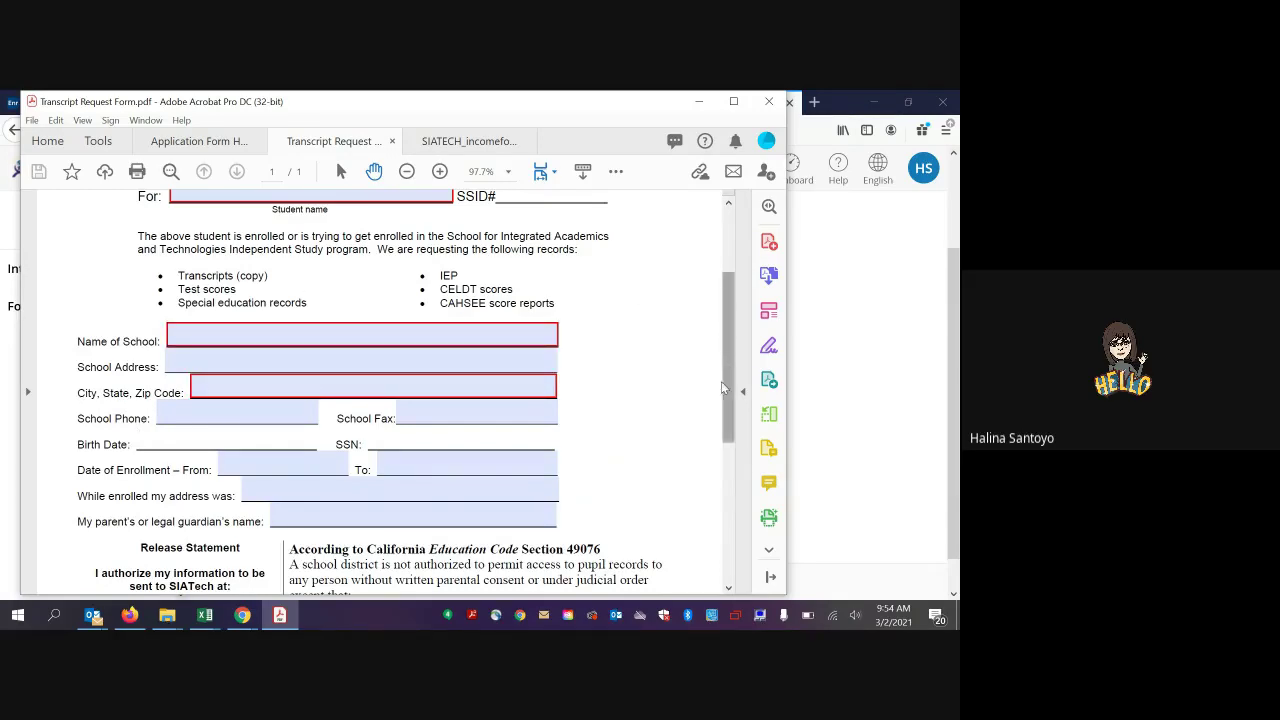
# Bring up the SIATech household income form and go to its Total Annual Household Income field.
pyautogui.click(435, 152)
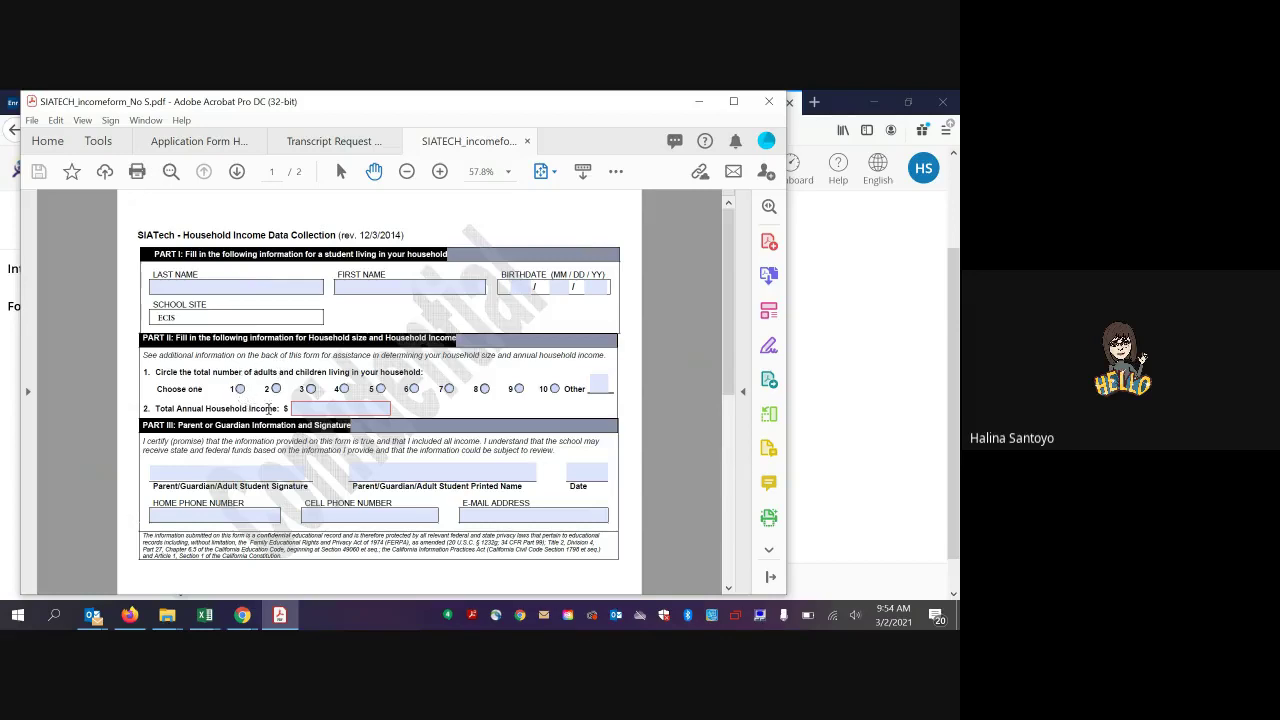
pyautogui.click(310, 409)
# Switch to Firefox and open xodo.com in a new tab.
pyautogui.click(130, 615)
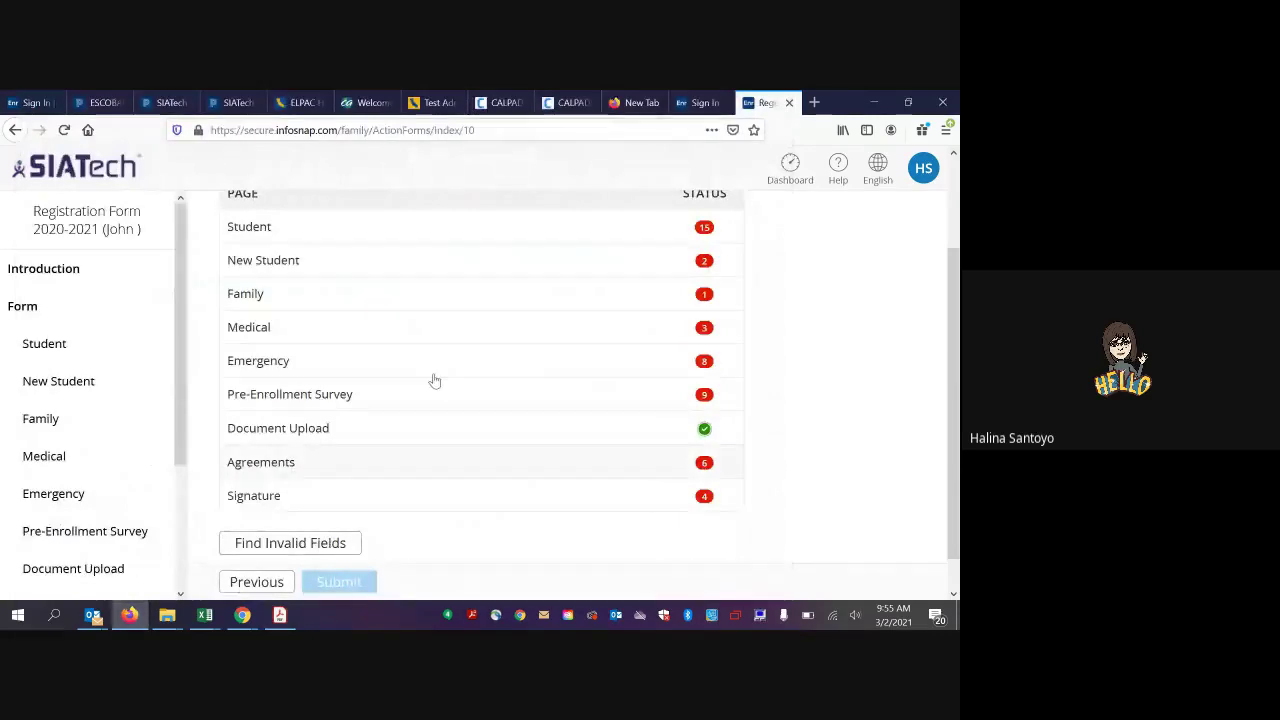
pyautogui.click(816, 102)
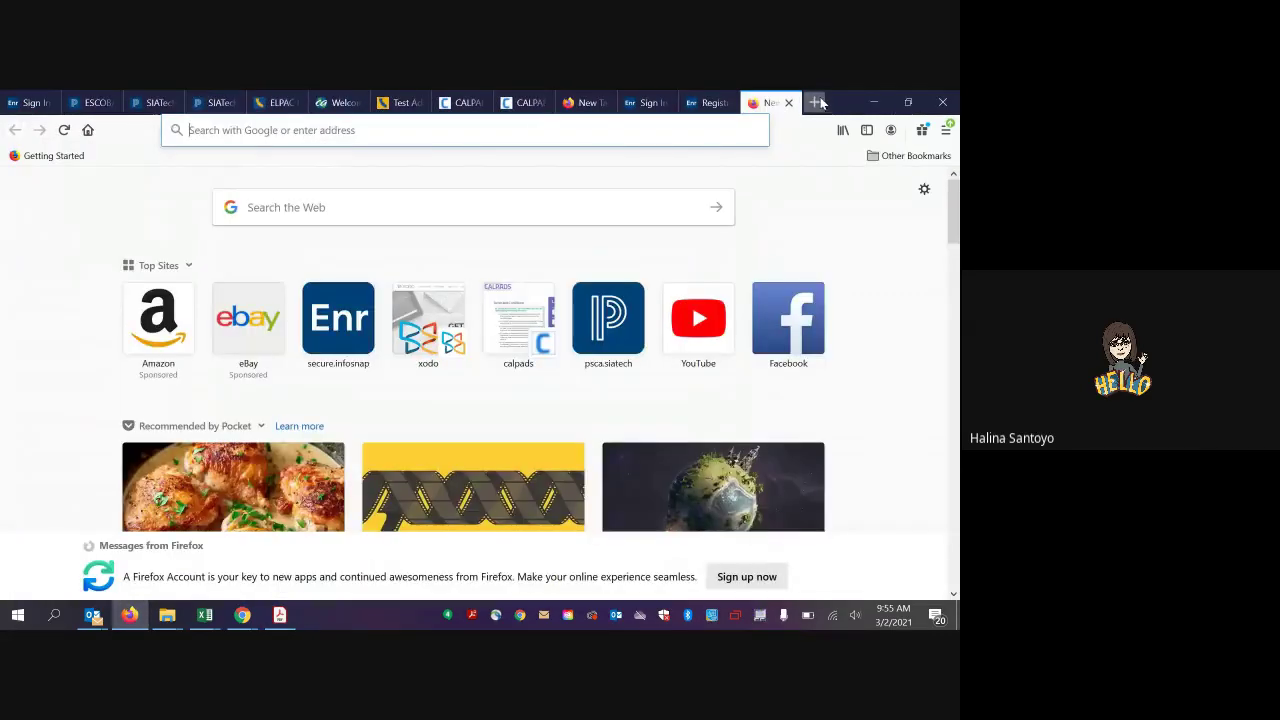
pyautogui.write('xodo')
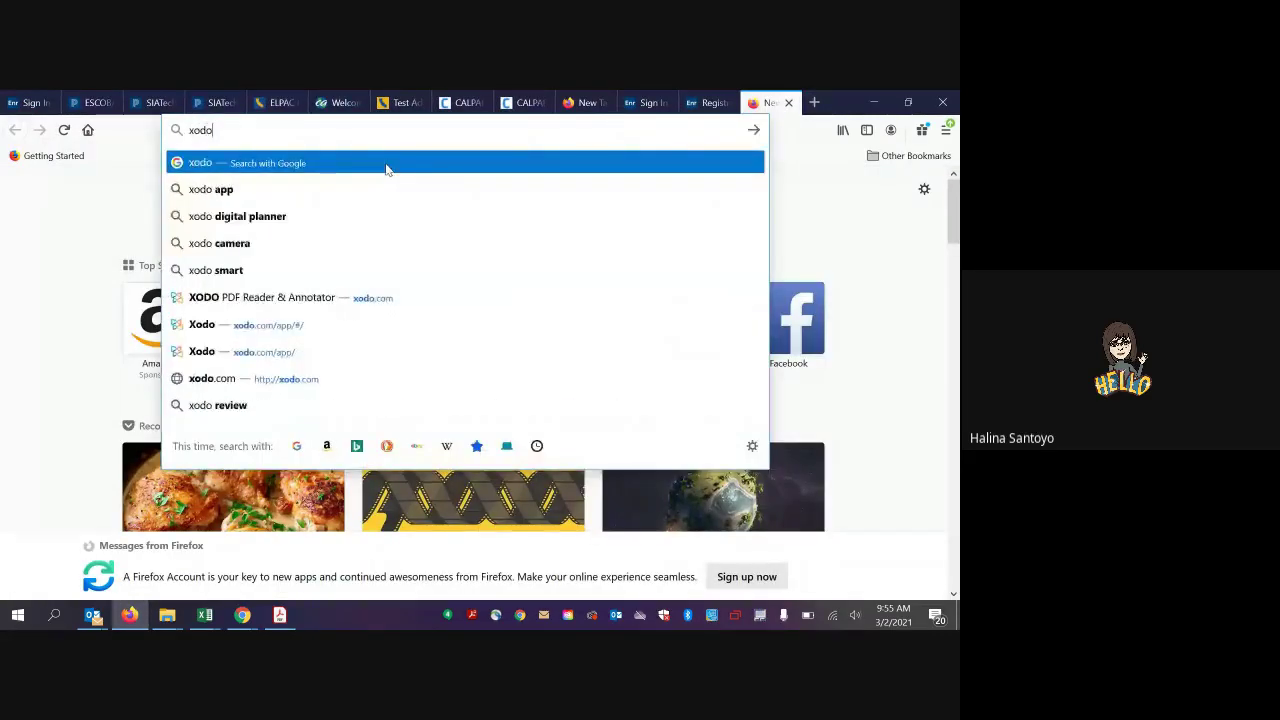
pyautogui.write('.com')
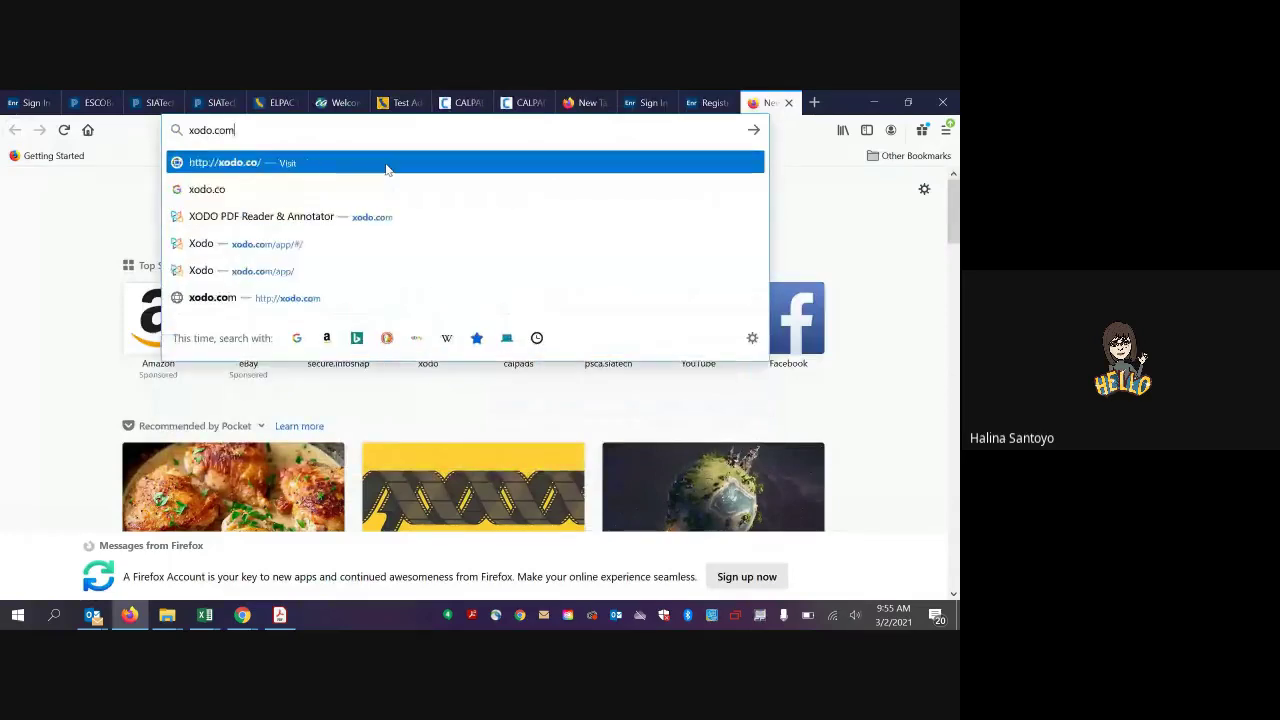
pyautogui.press('Return')
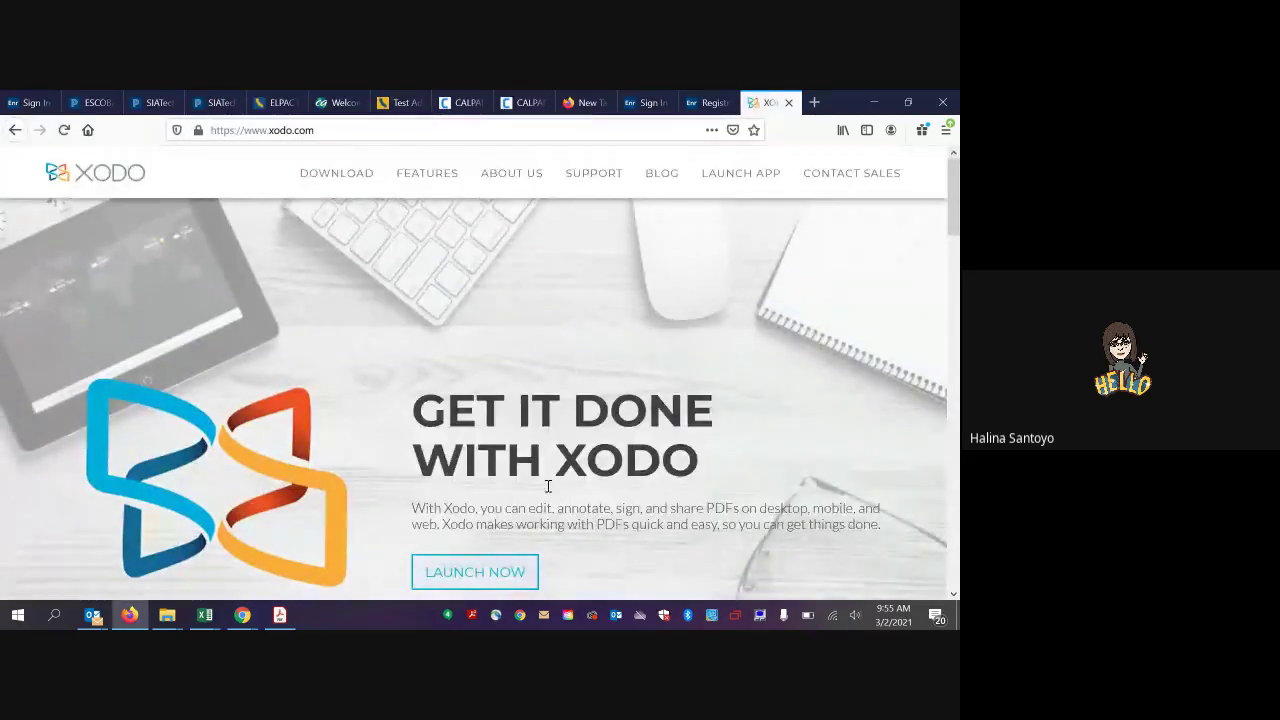
# Launch the Xodo web app and examine its options for opening a file to view and edit.
pyautogui.click(470, 577)
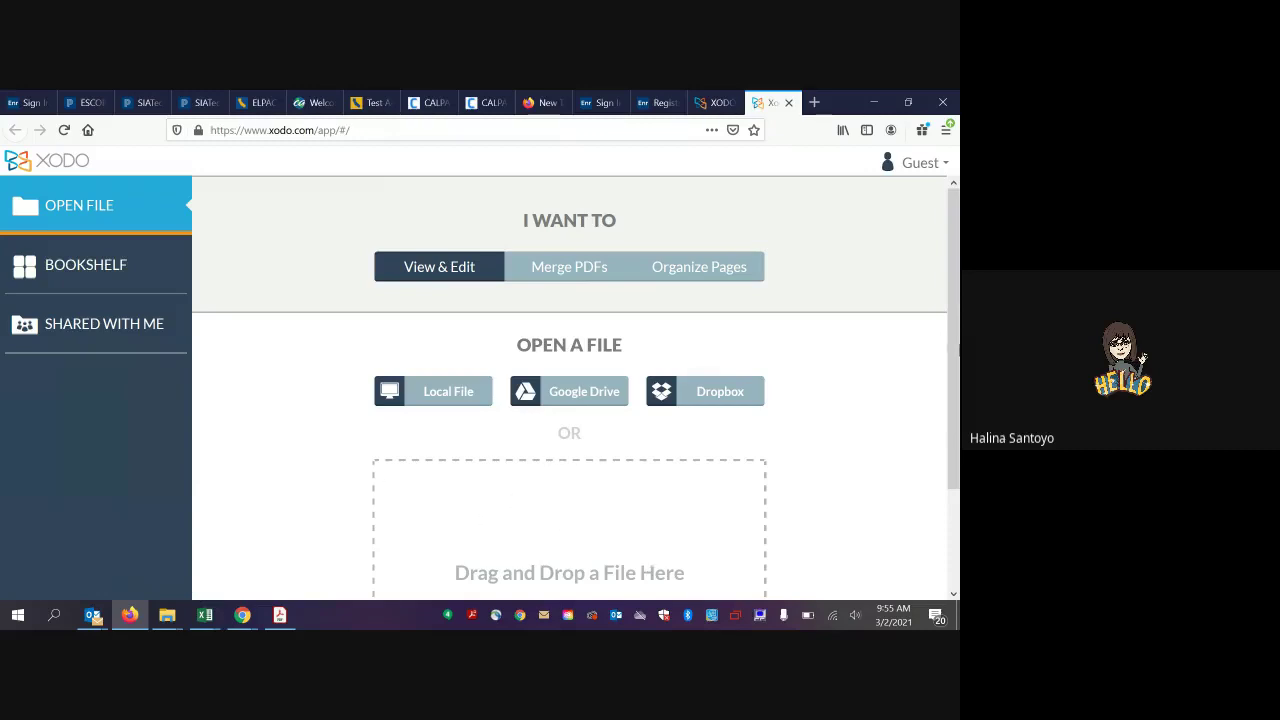
pyautogui.scroll(-1, 955, 397)
pyautogui.moveTo(955, 397); pyautogui.dragTo(955, 354)
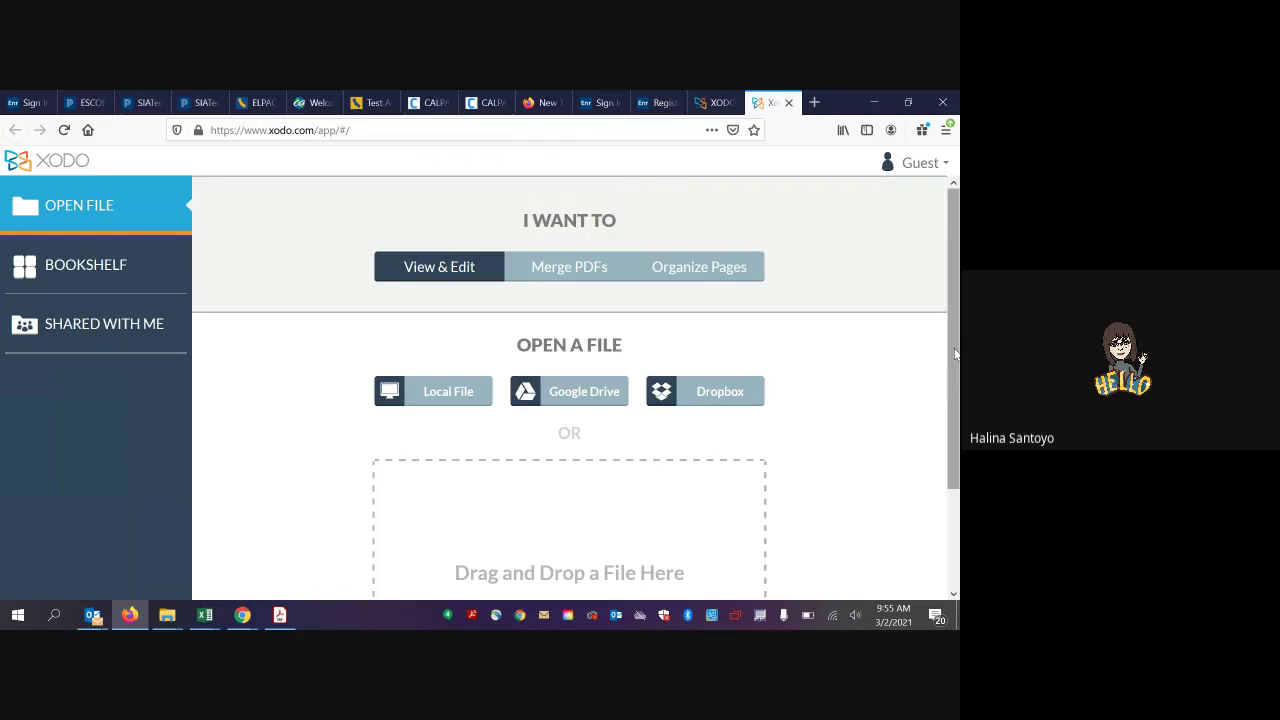
pyautogui.moveTo(955, 354); pyautogui.dragTo(956, 340)
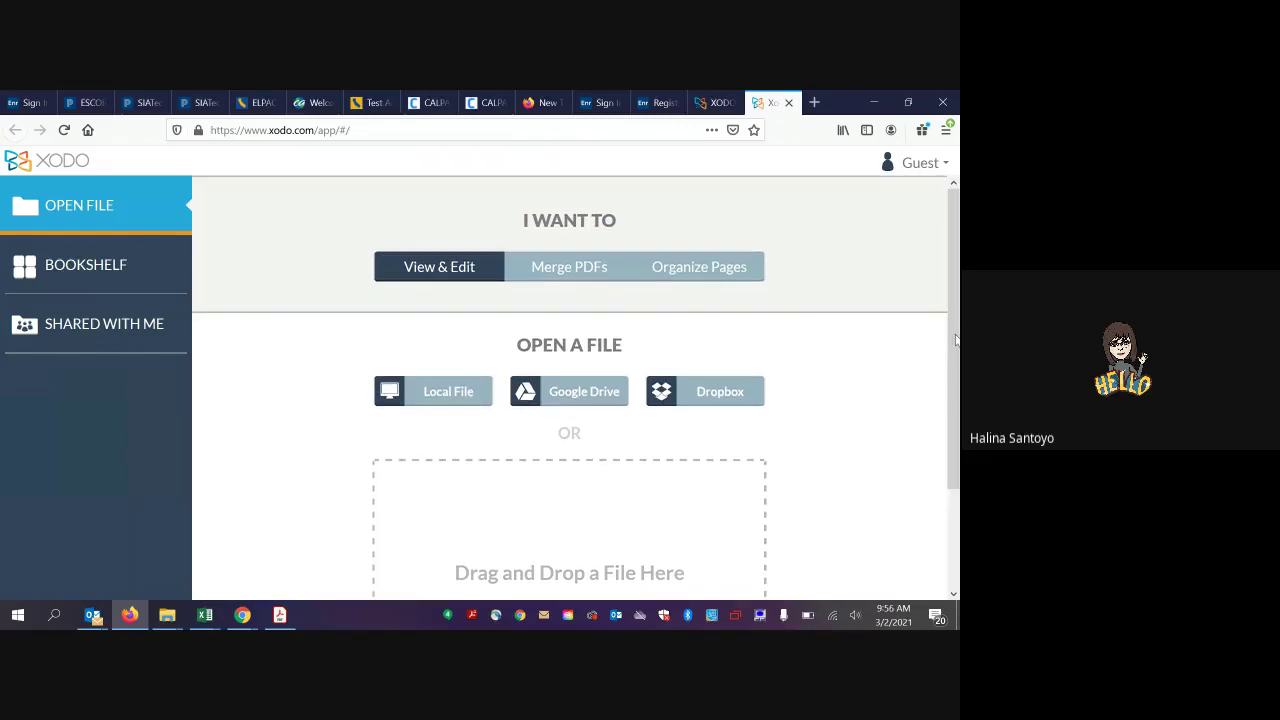
pyautogui.scroll(-1, 955, 345)
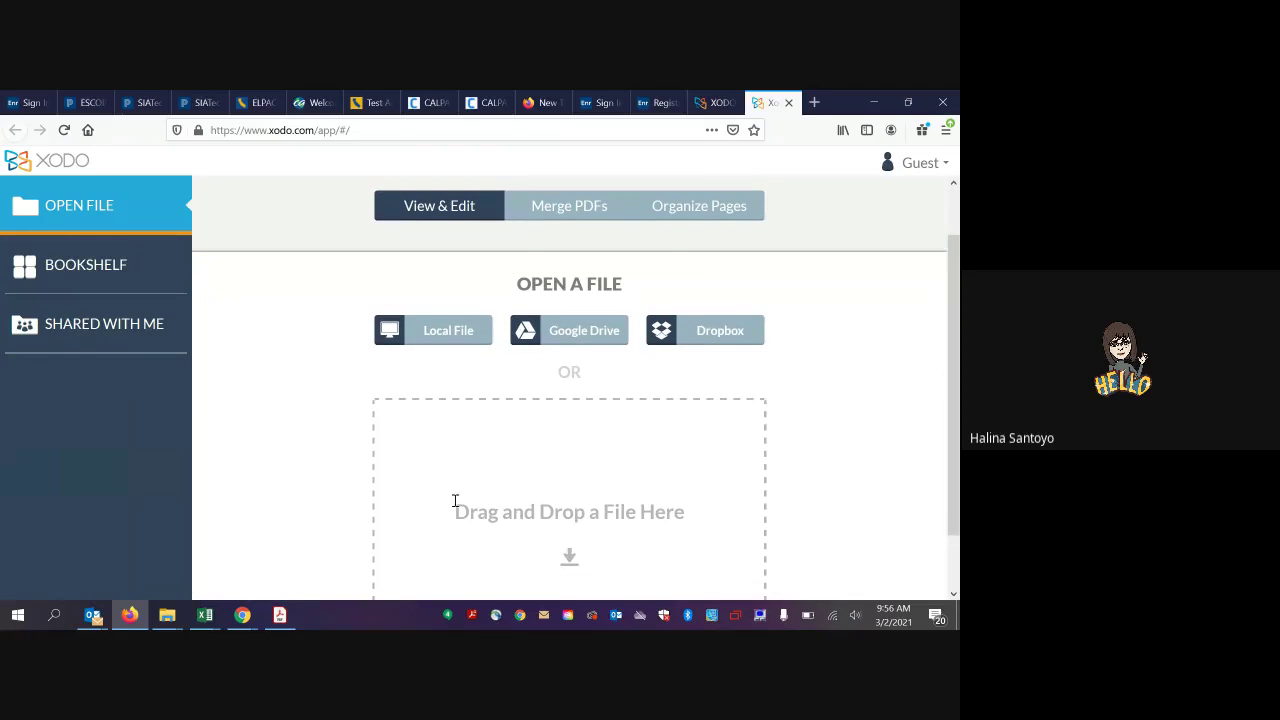
# Switch to the Google Meet window in Chrome and stop the meeting recording.
pyautogui.moveTo(245, 619)
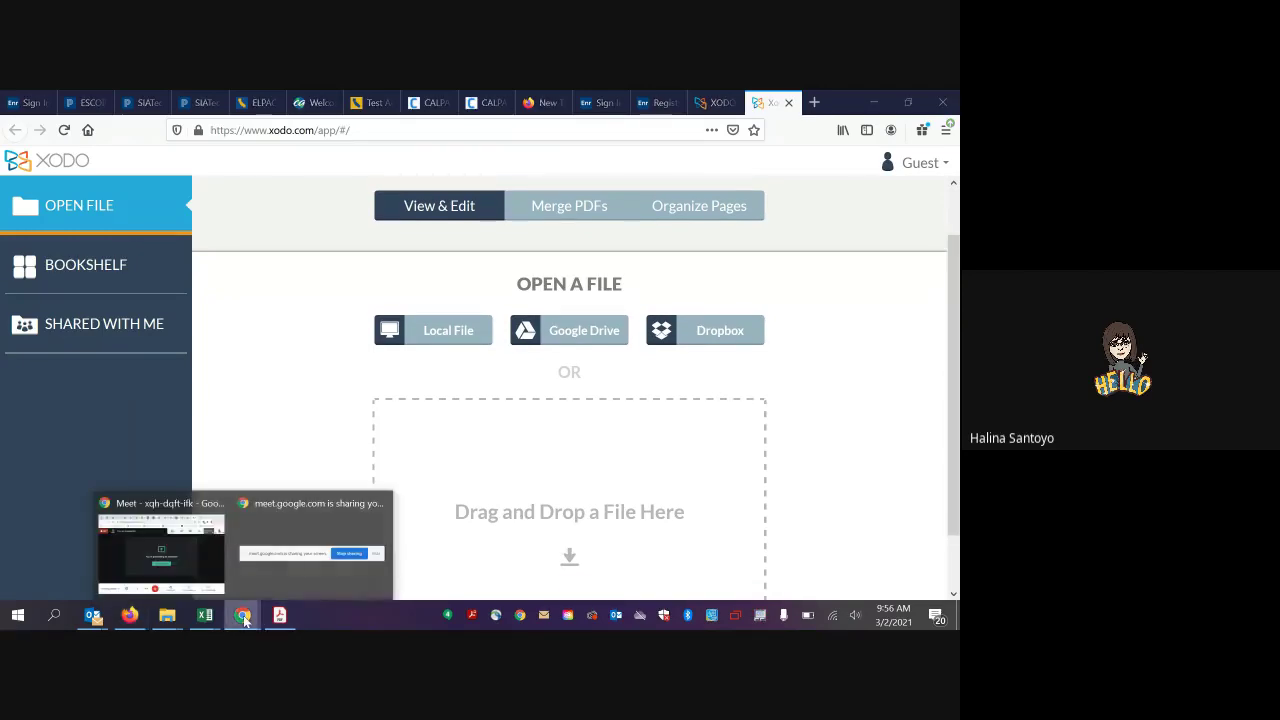
pyautogui.click(188, 565)
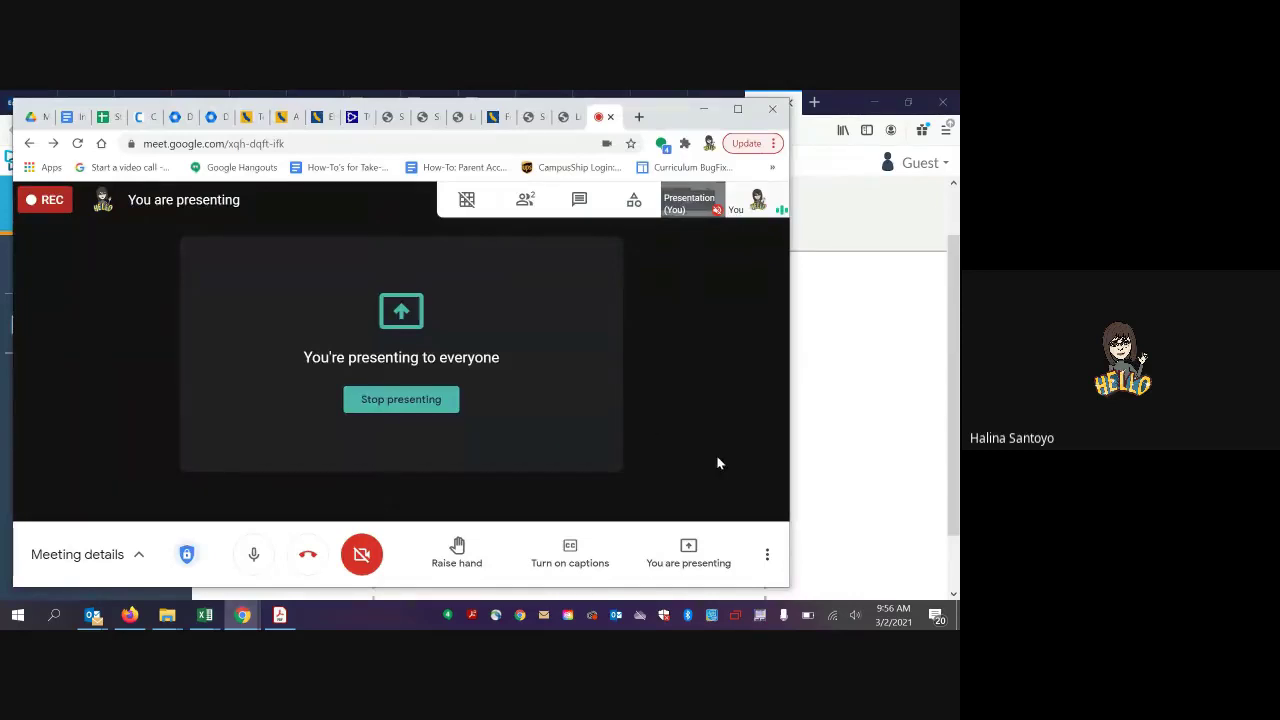
pyautogui.click(767, 558)
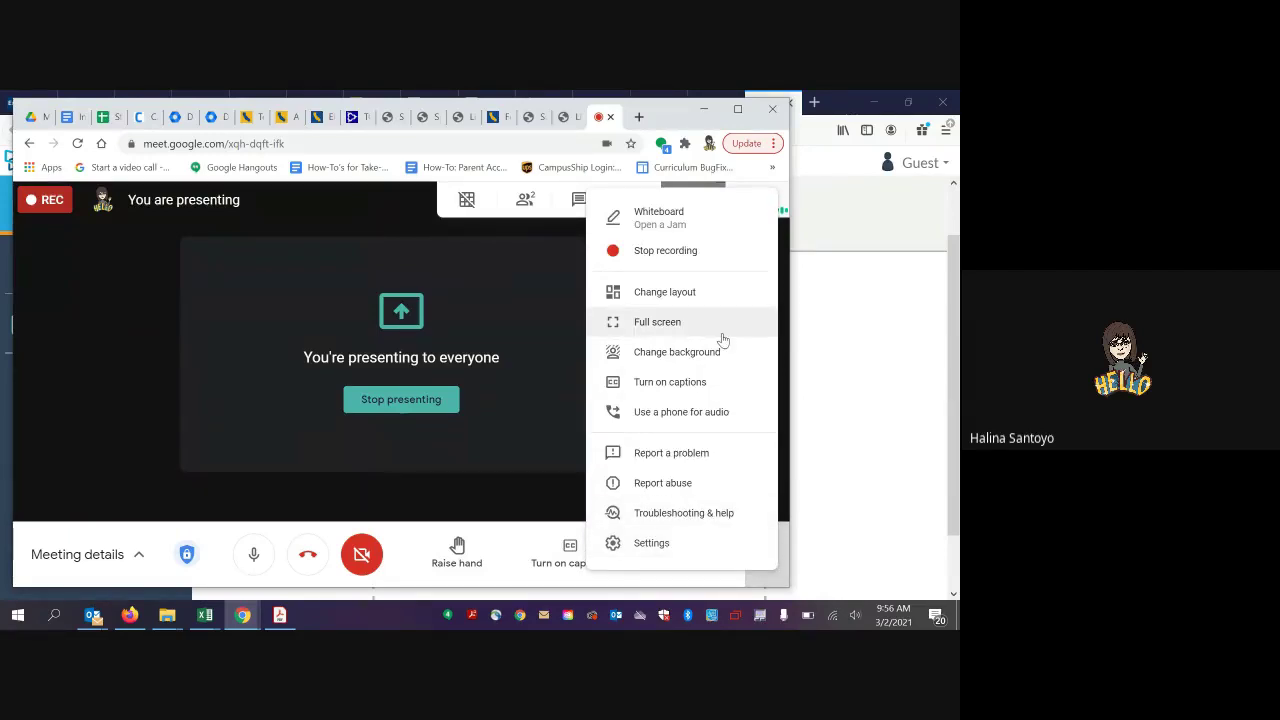
pyautogui.click(665, 251)
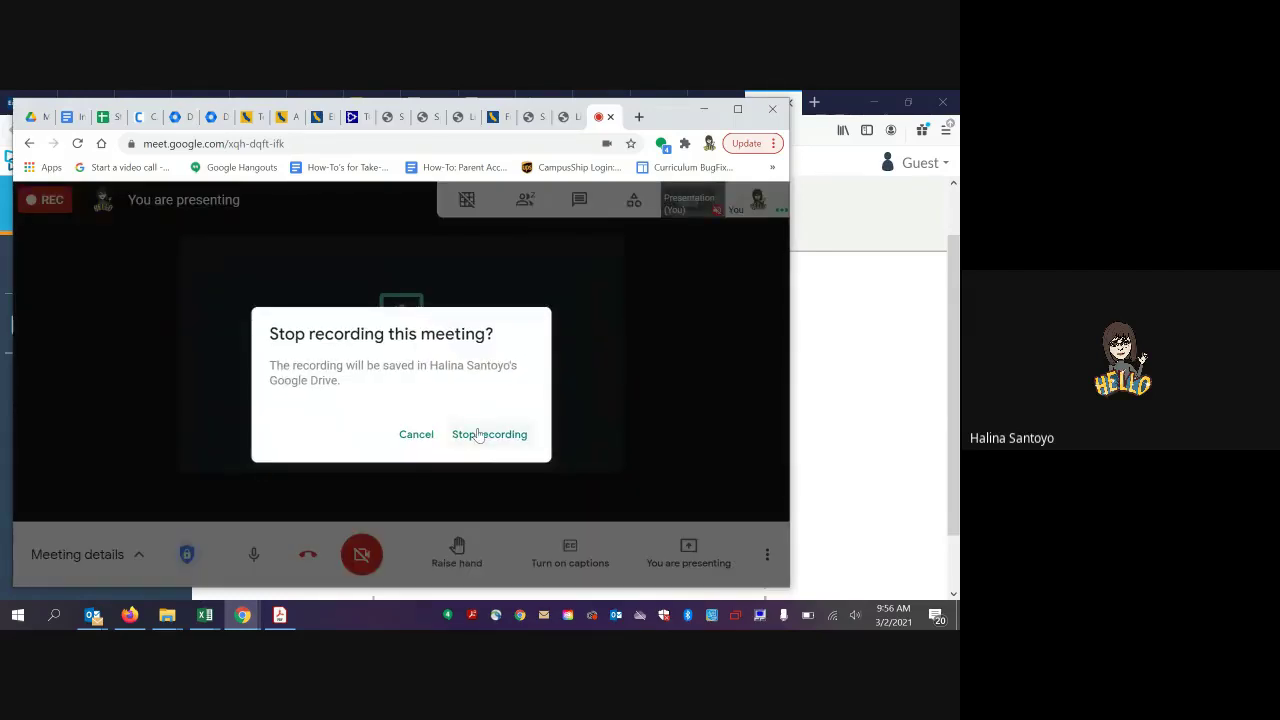